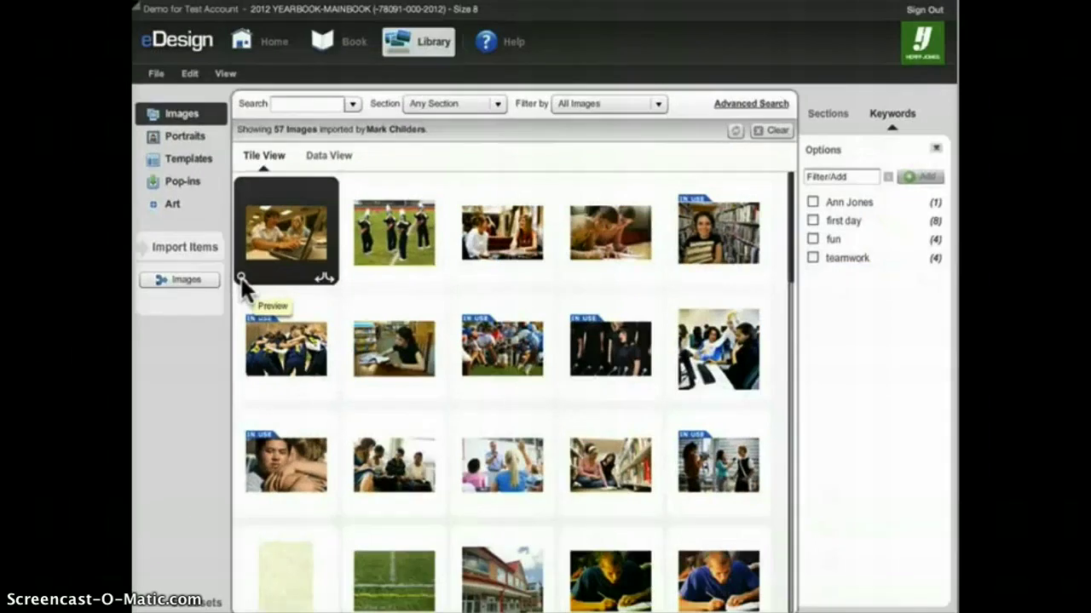
click(241, 278)
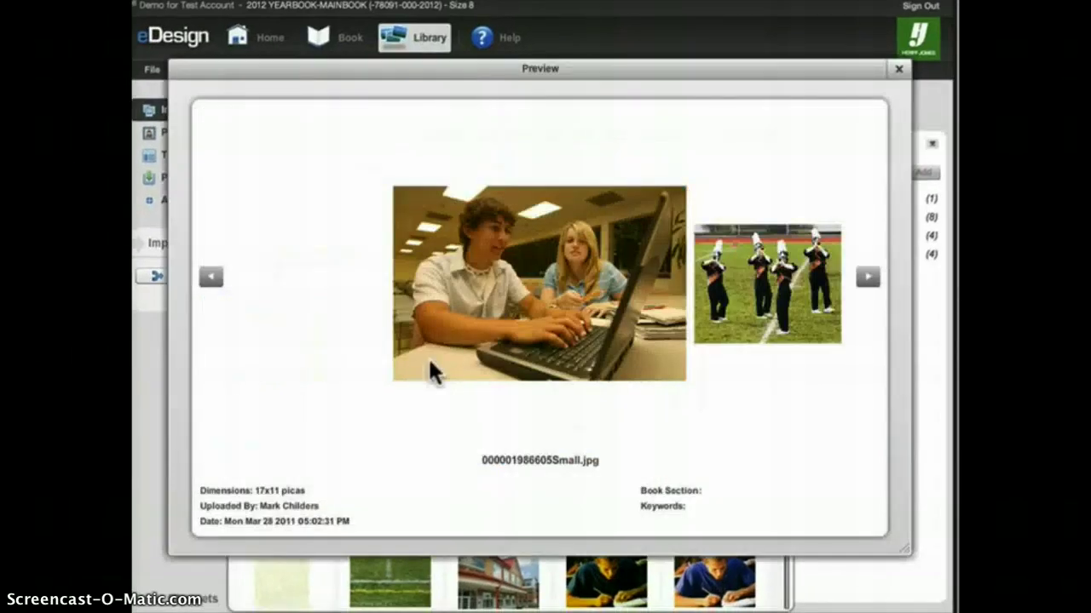
click(869, 276)
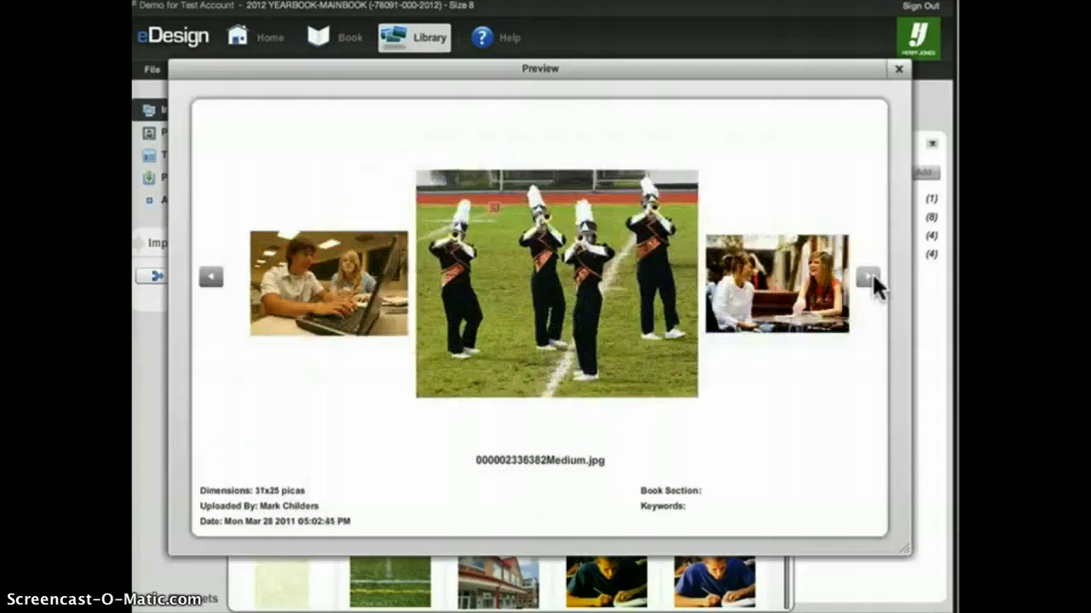
click(869, 276)
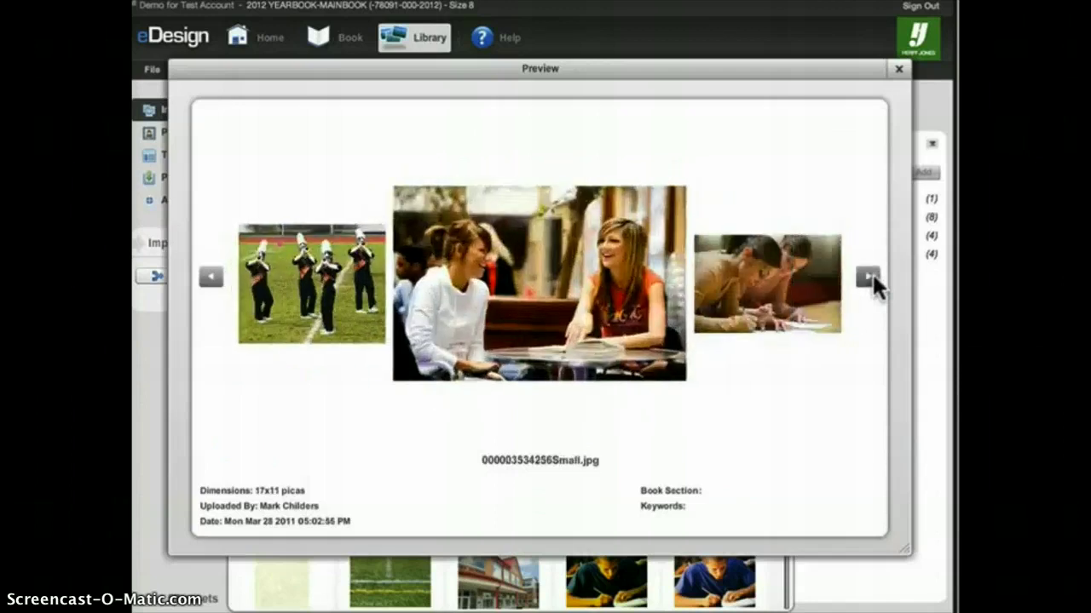
click(869, 276)
click(869, 276)
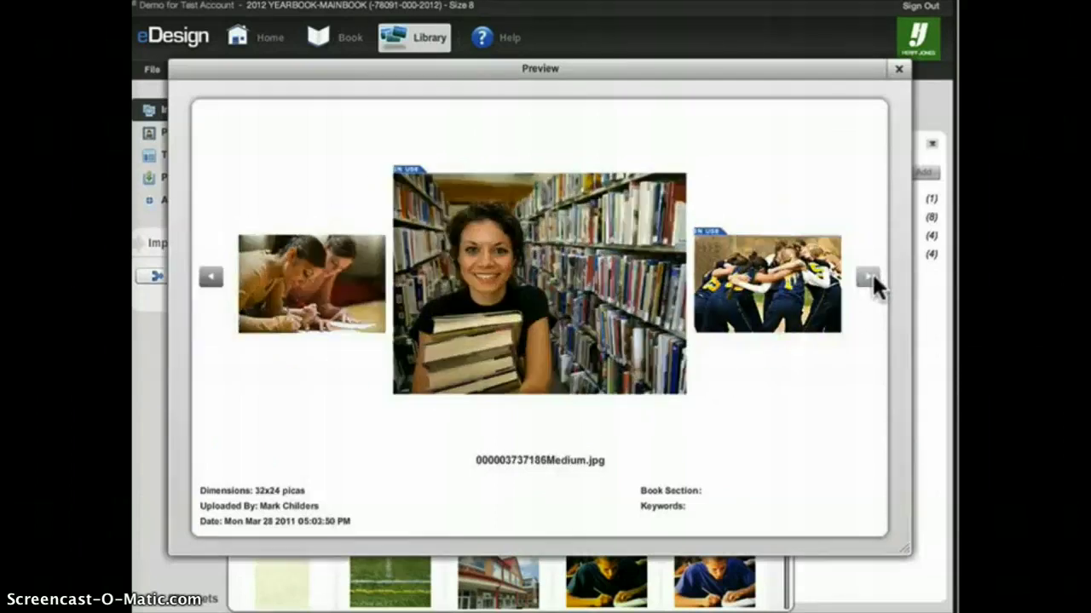
click(898, 68)
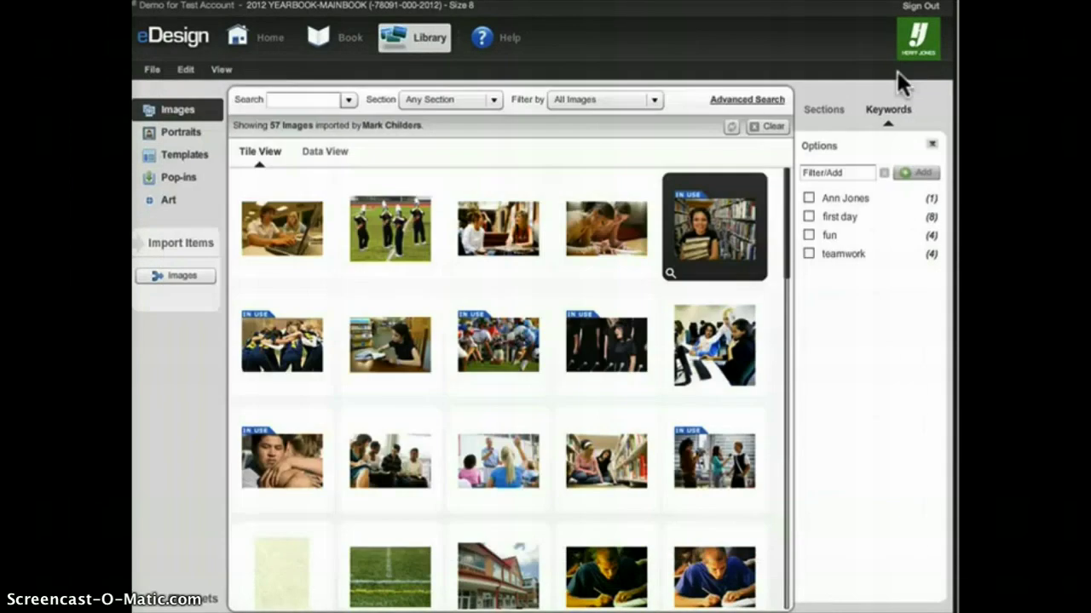
double_click(255, 236)
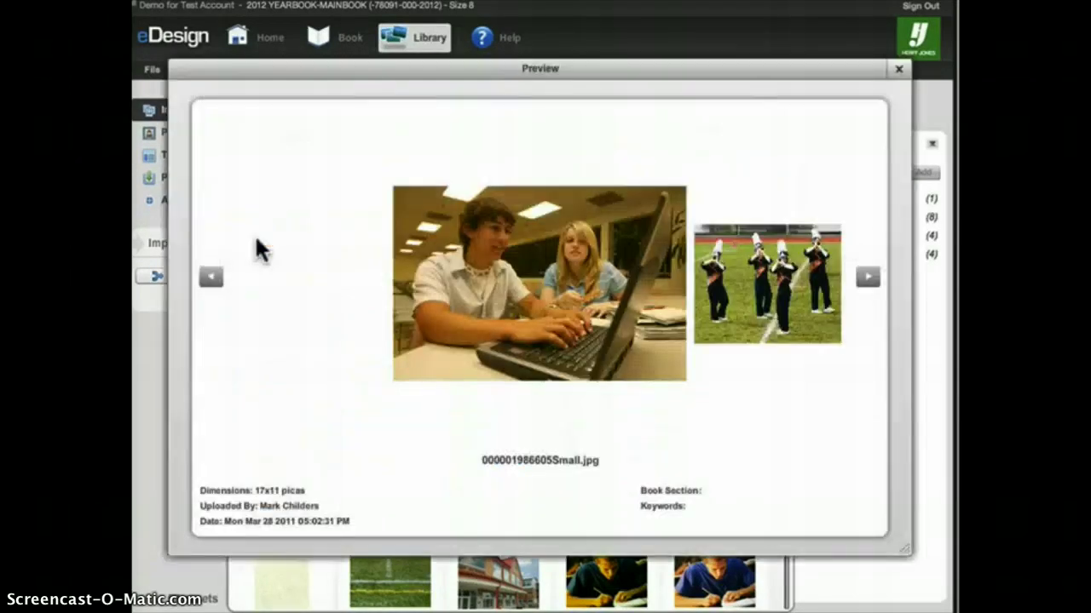
Close the enlarged preview and list the 57 images in Data View with name, dimensions, size and date.
click(901, 68)
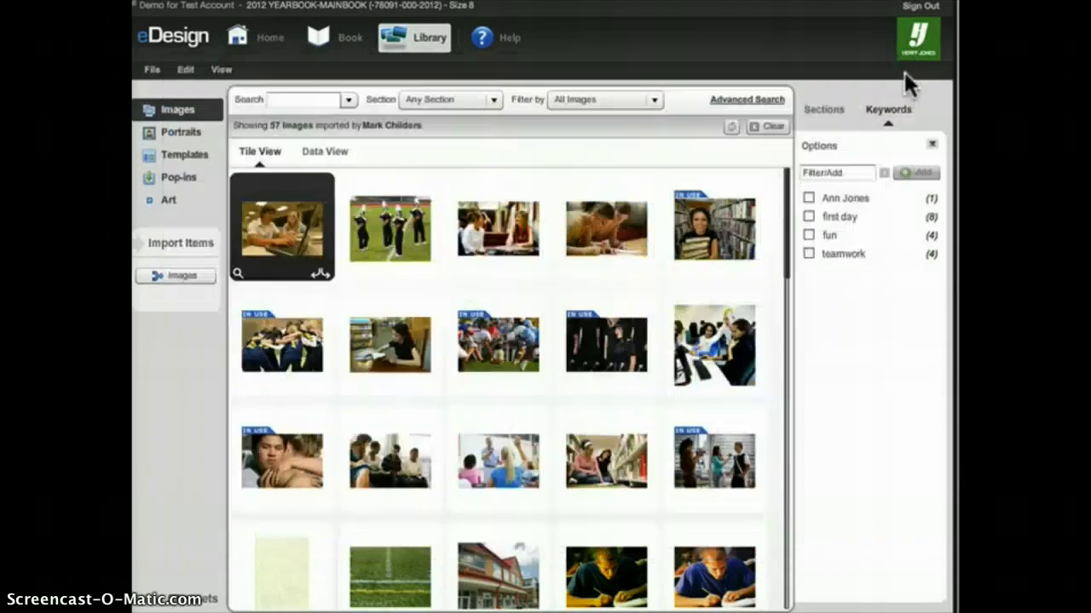
click(325, 154)
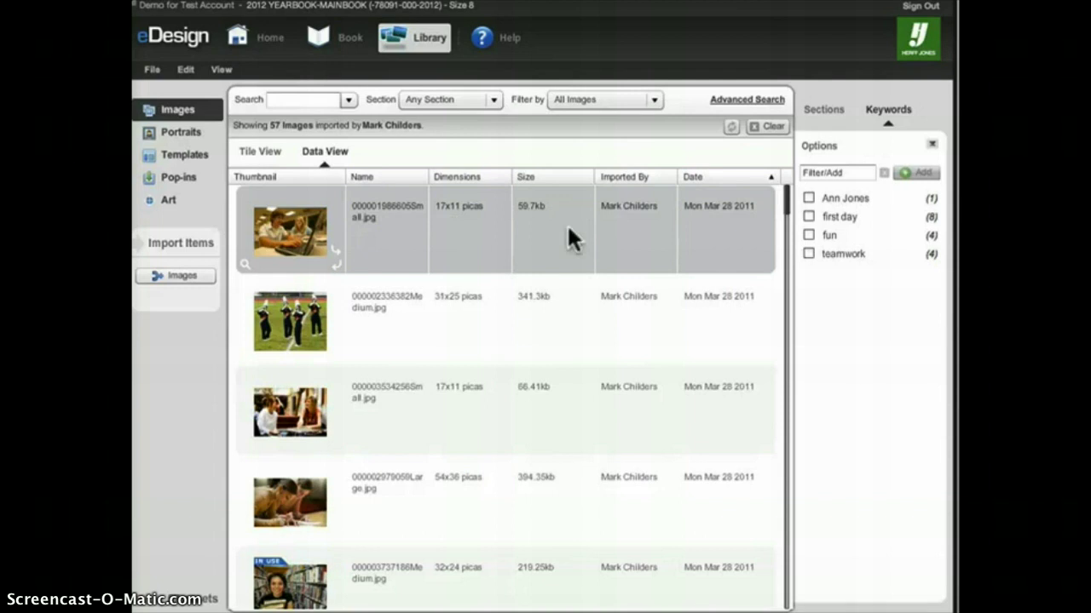
Select the laptop photo's row, then switch the 57 images back to the Tile View grid.
click(701, 226)
click(258, 153)
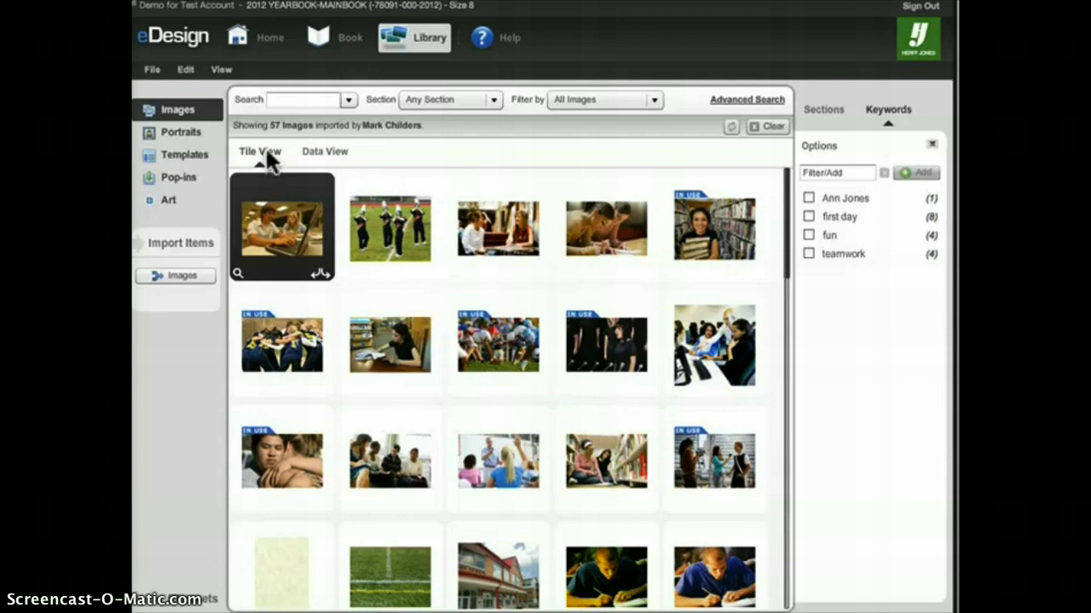
Search the library for 'sports', narrowing it to 4 matching photos.
click(293, 100)
text(sports)
key(Return)
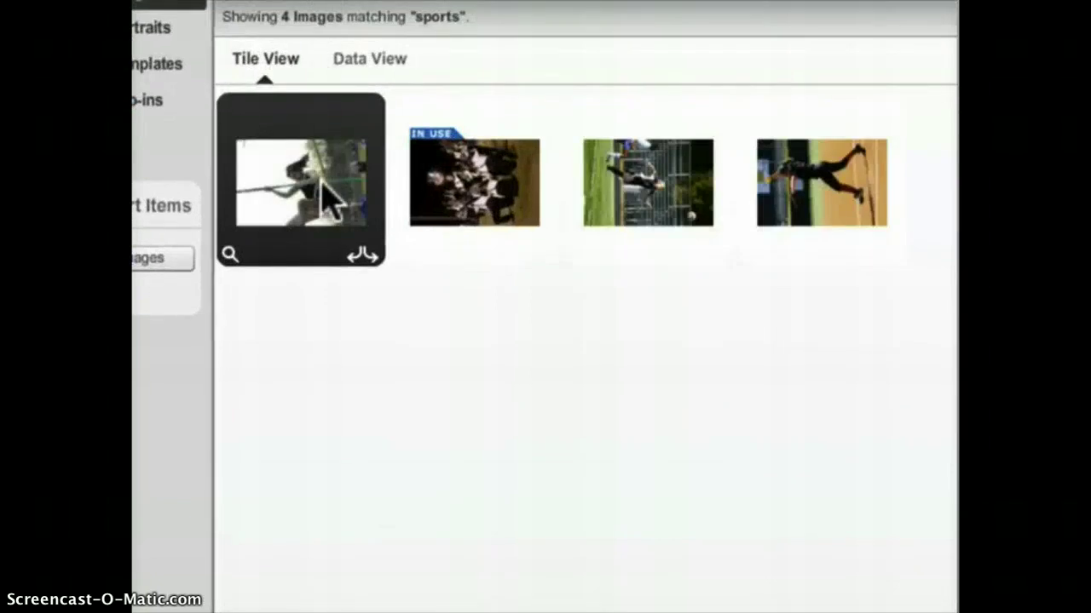
Rotate the pole-vault, soccer and softball photos upright.
mouse_move(422, 192)
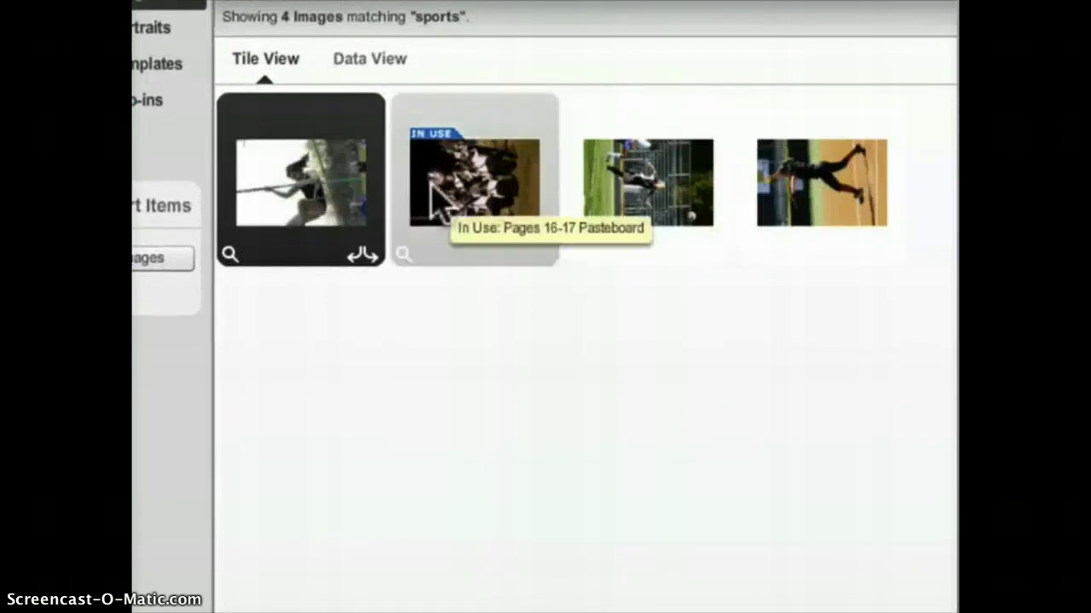
click(358, 253)
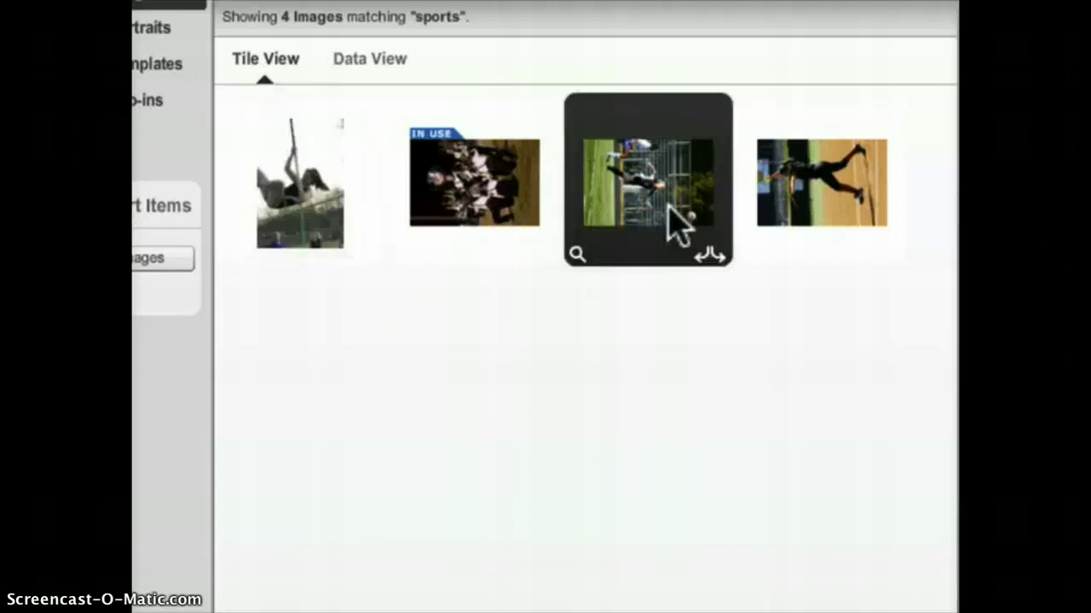
click(712, 257)
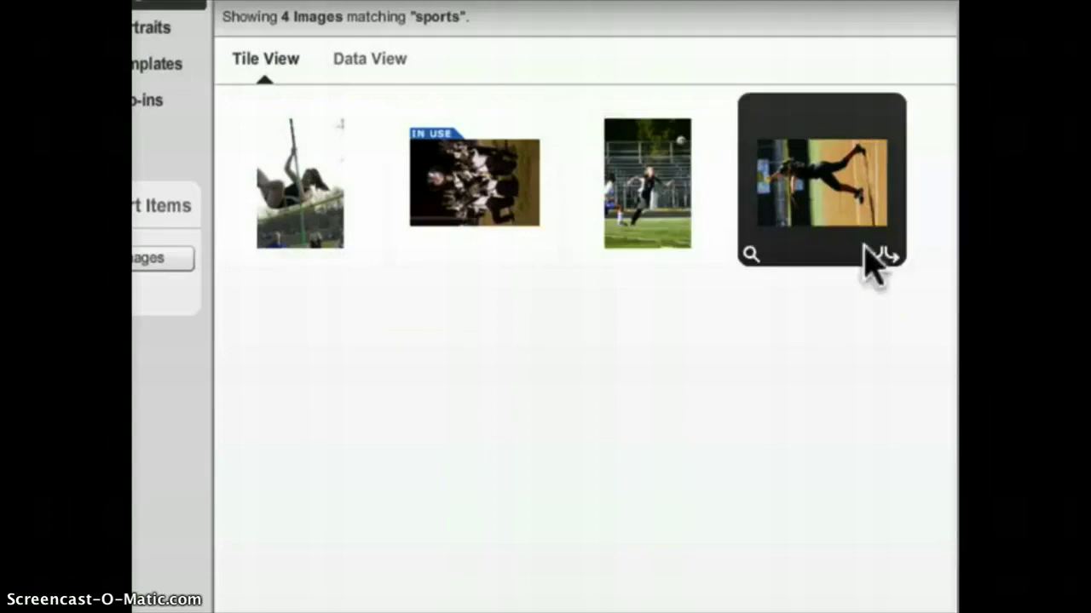
click(887, 256)
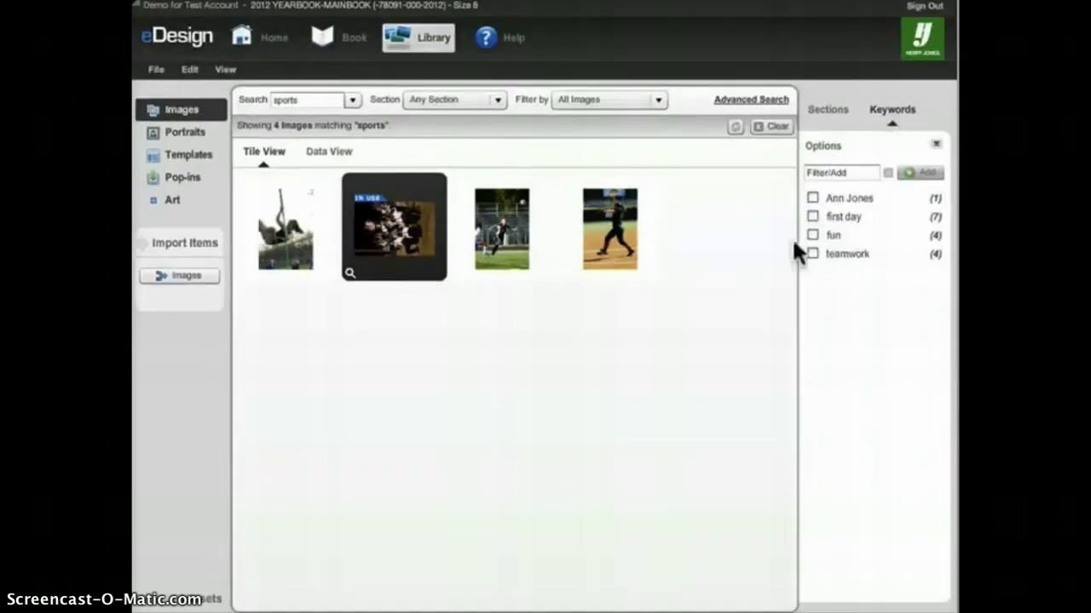
Filter by the 'first day' keyword, delete the three-girls photo with confirmation, then clear the search.
click(843, 223)
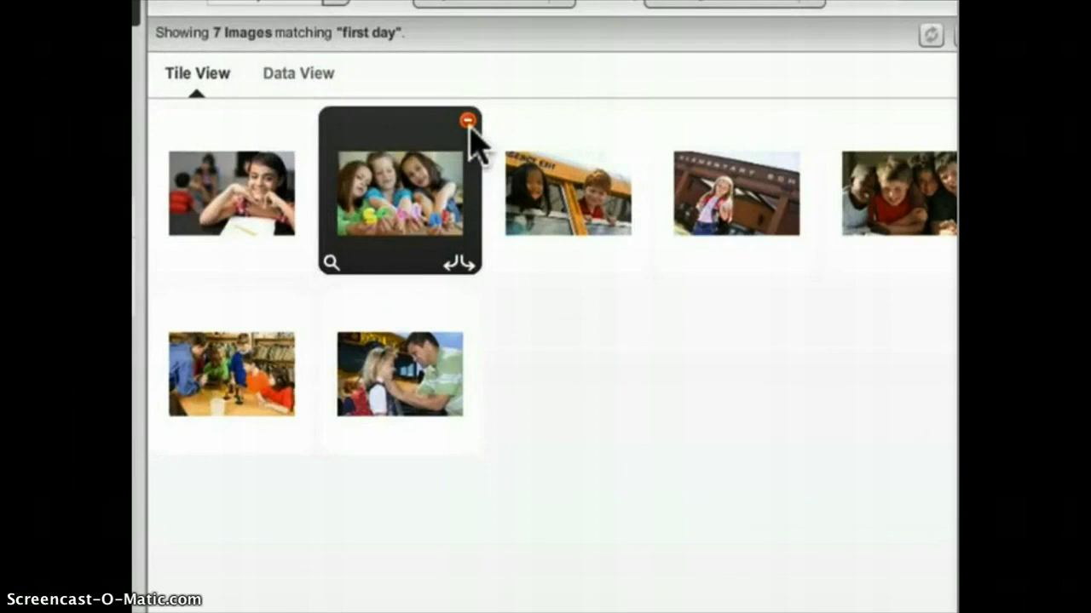
click(467, 121)
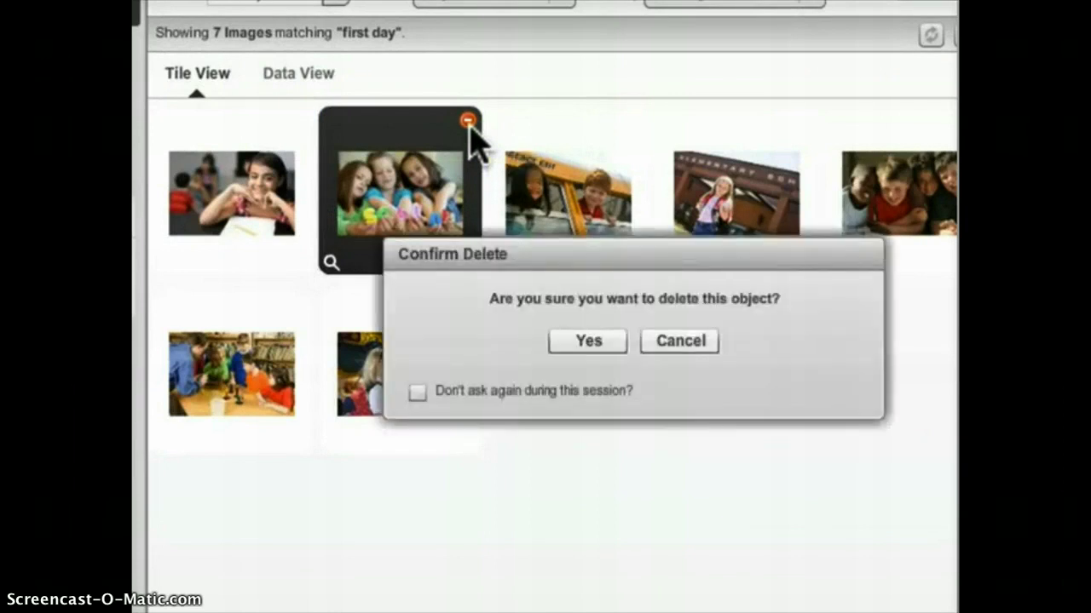
click(588, 342)
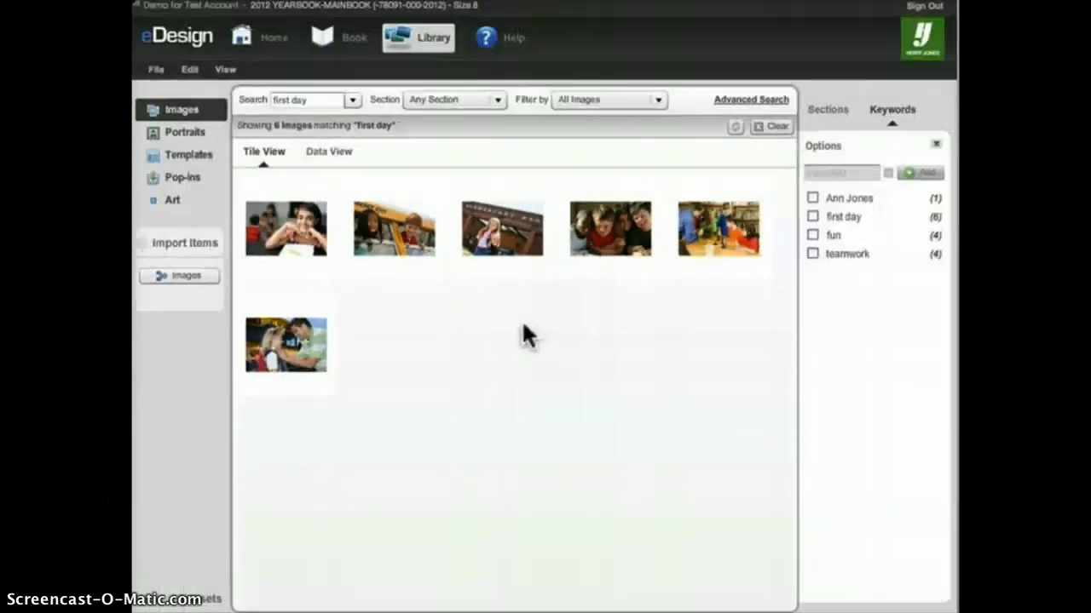
click(758, 128)
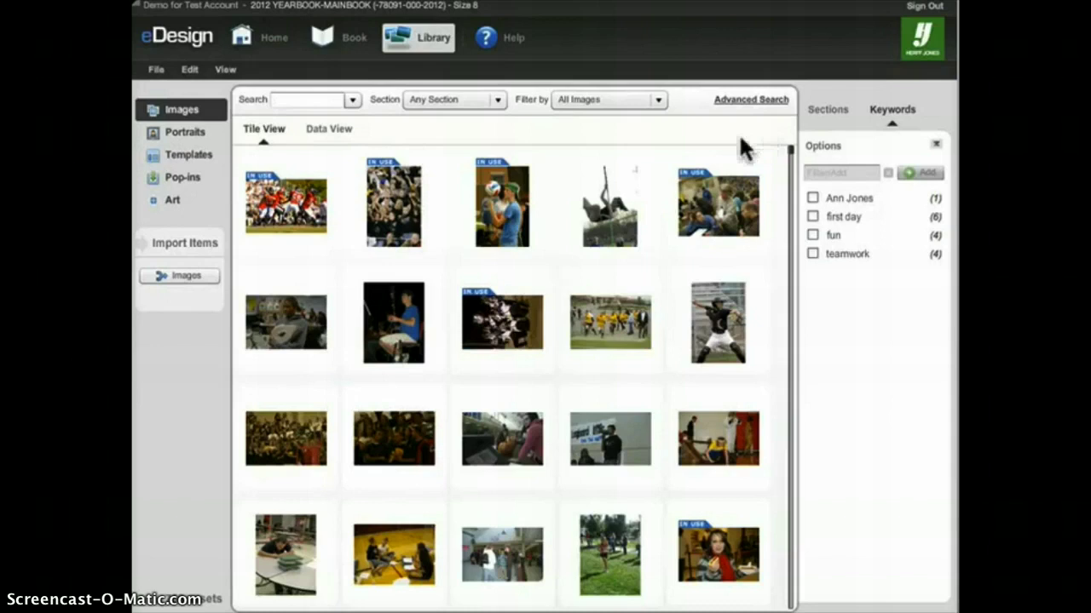
mouse_move(620, 211)
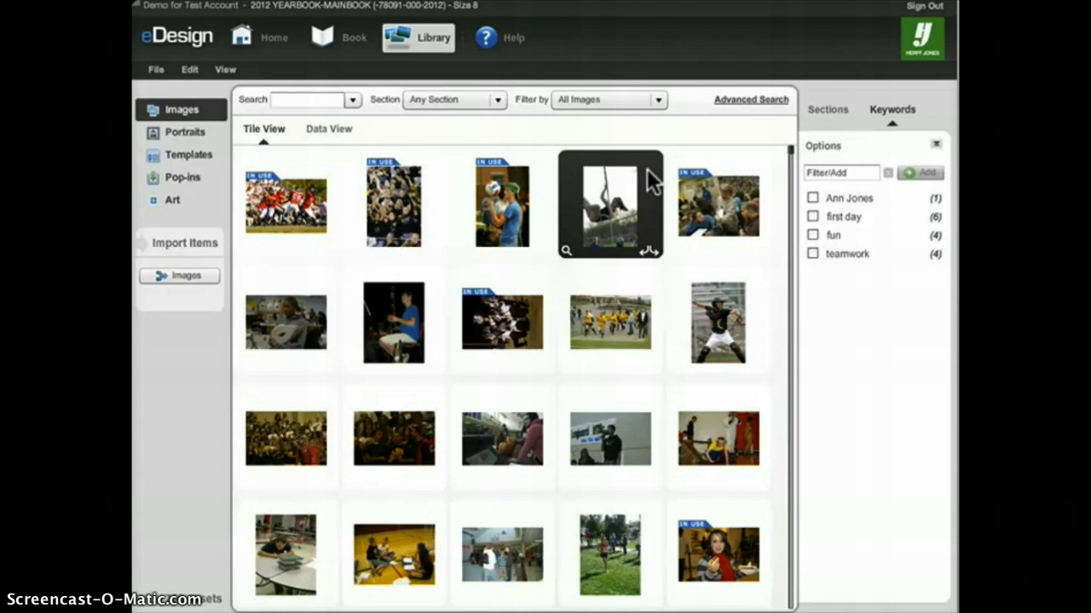
Filter by 'Deleted This Week' and undelete the three-girls photo, leaving 21 deleted images.
click(619, 97)
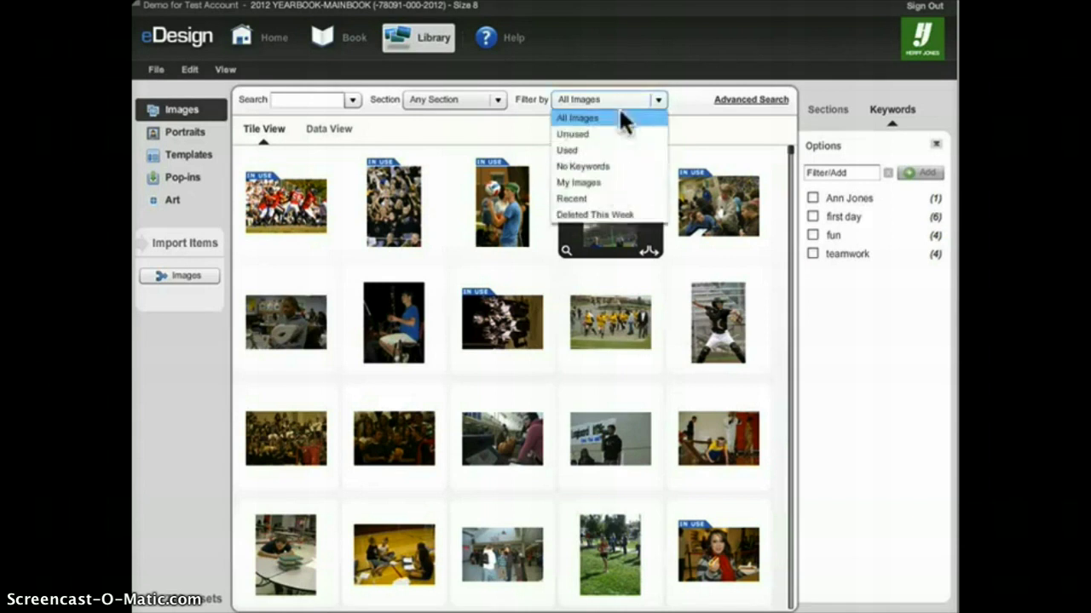
click(599, 213)
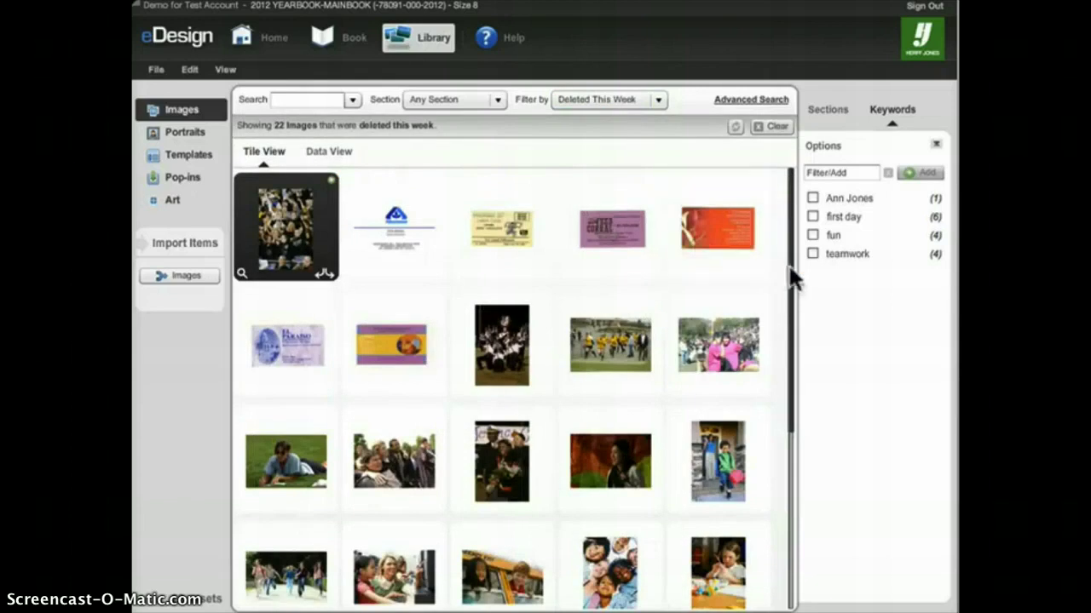
drag(791, 275, 797, 430)
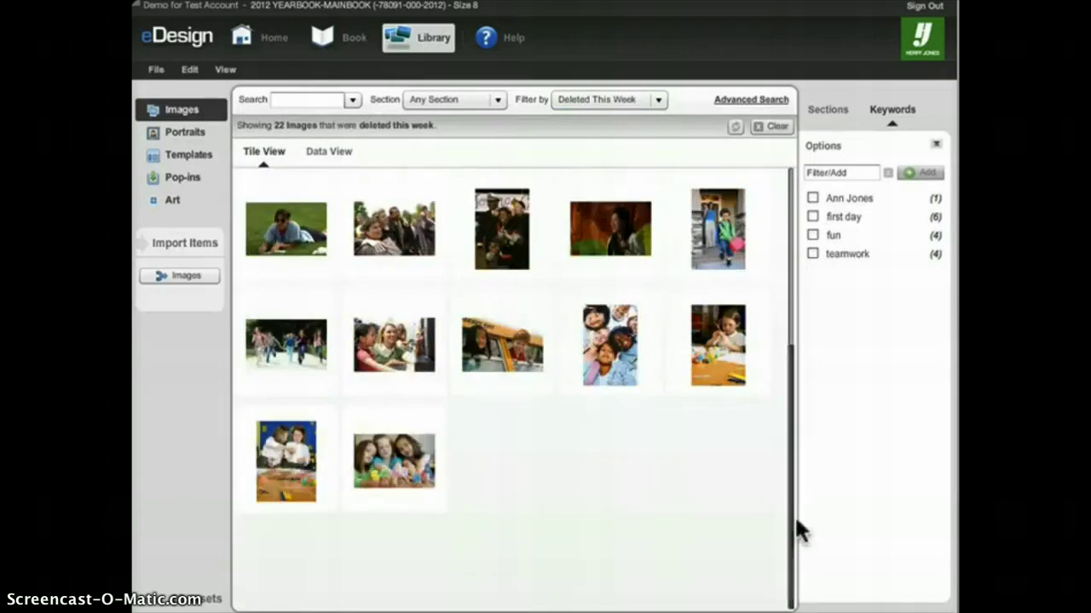
mouse_move(428, 499)
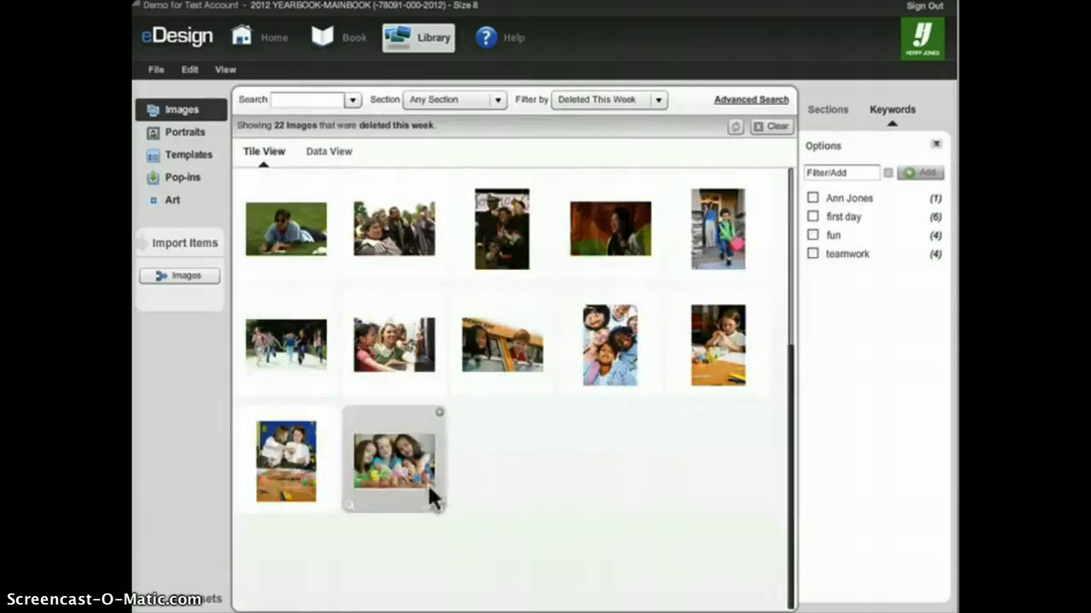
click(440, 415)
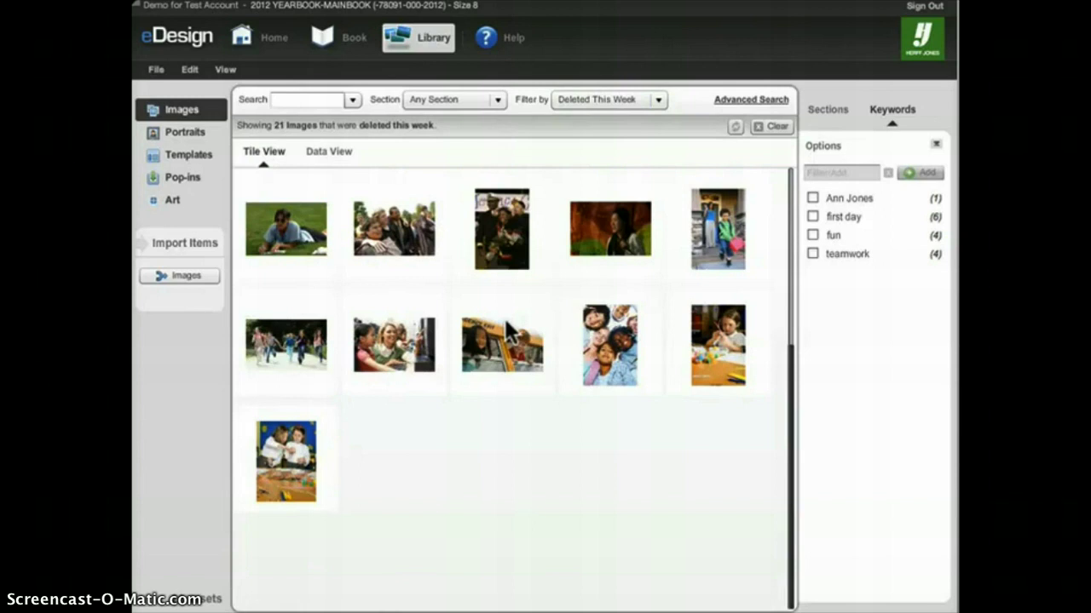
mouse_move(511, 341)
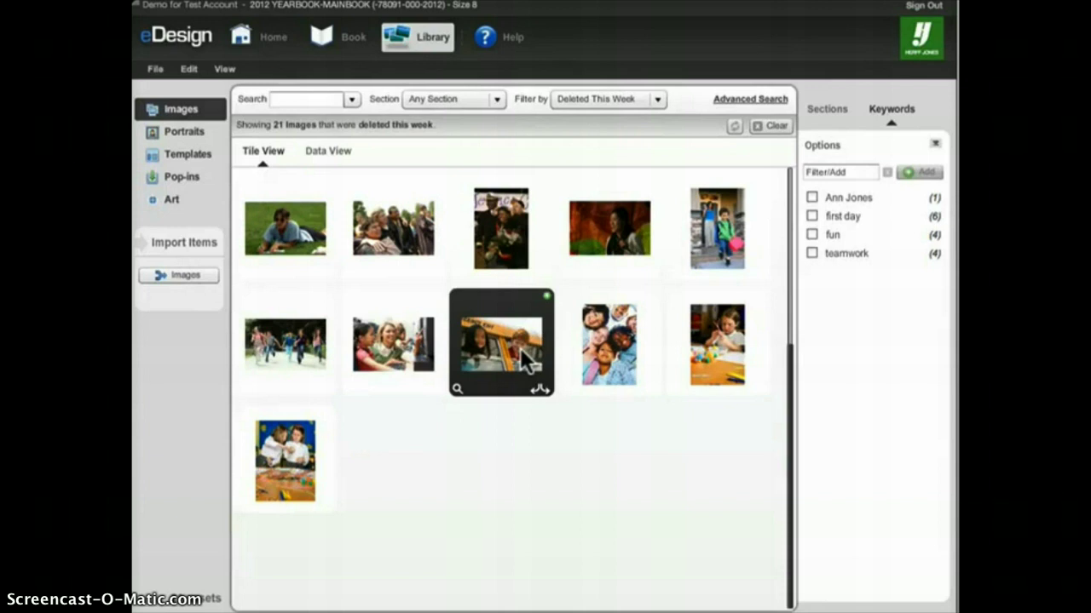
Clear the filters and save the baseball player photo to the images folder as VBA_008.jpg.
click(772, 126)
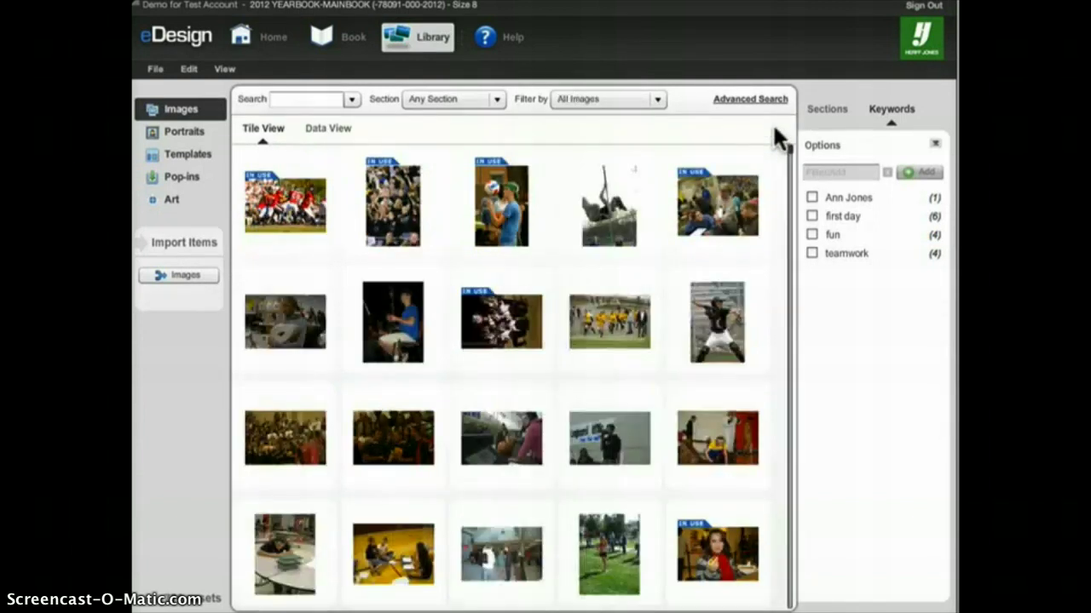
right_click(724, 301)
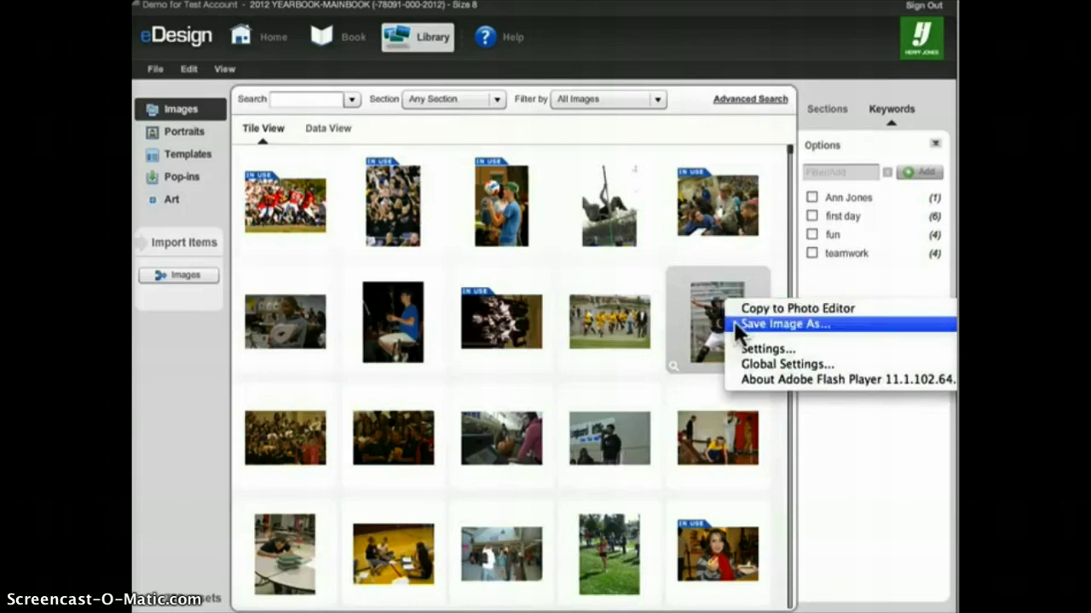
click(735, 325)
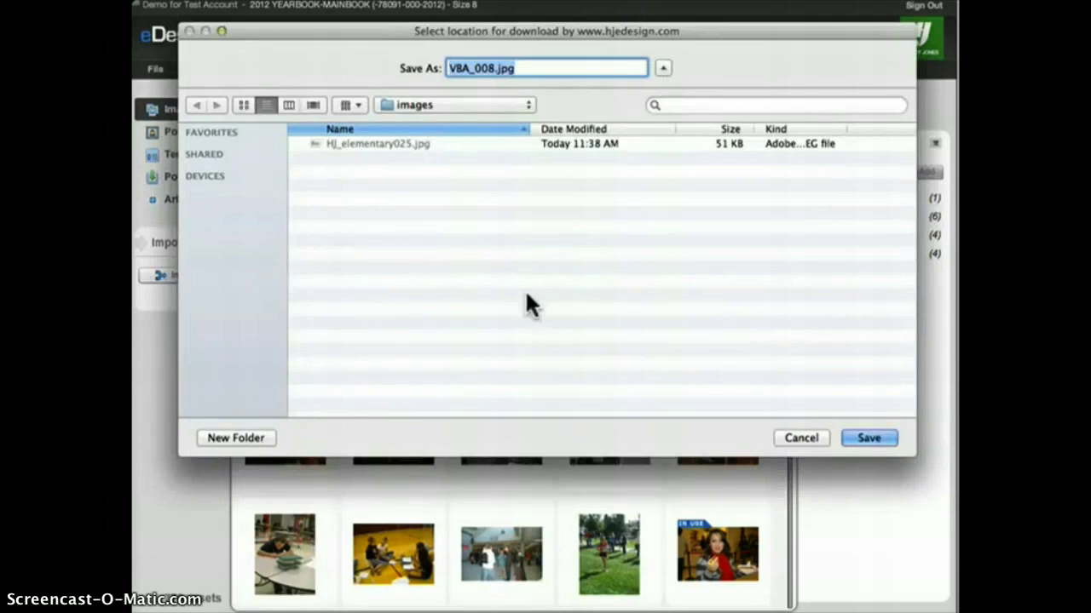
click(866, 438)
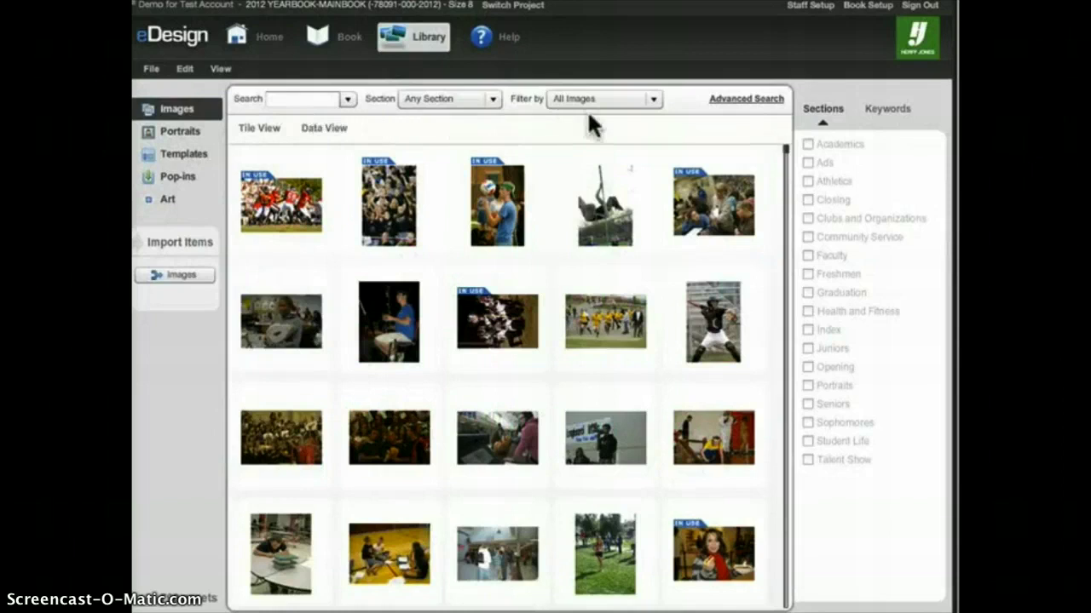
click(291, 101)
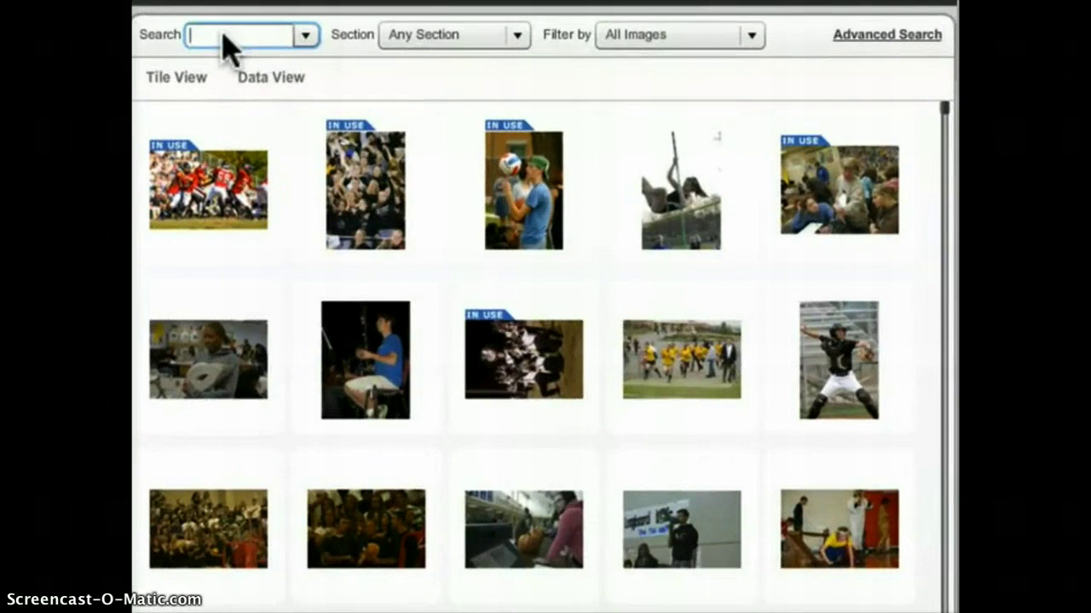
text(Jessie S)
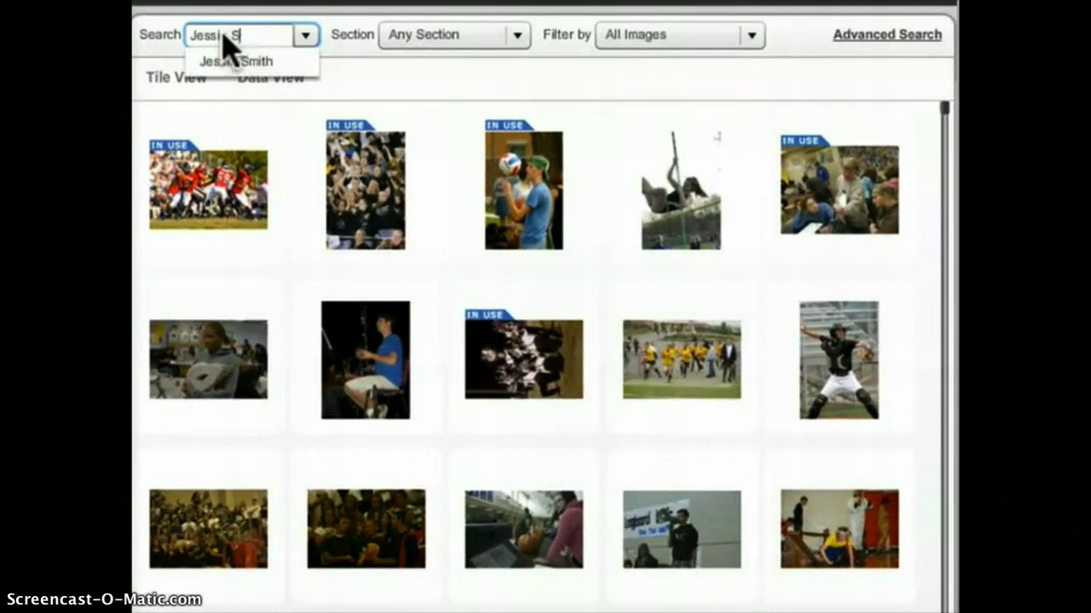
text(mith)
key(Return)
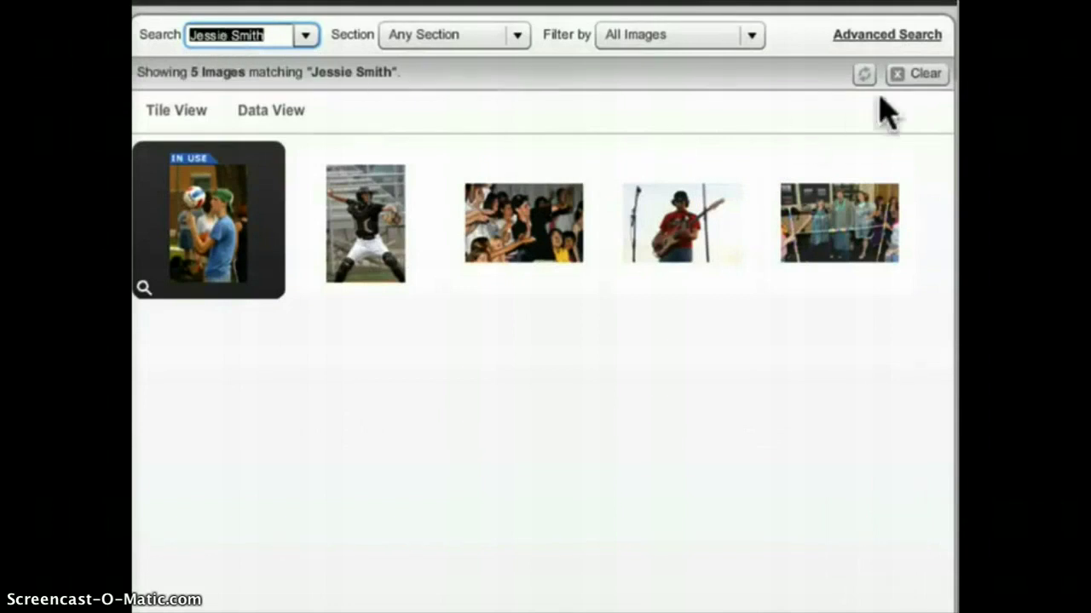
click(918, 73)
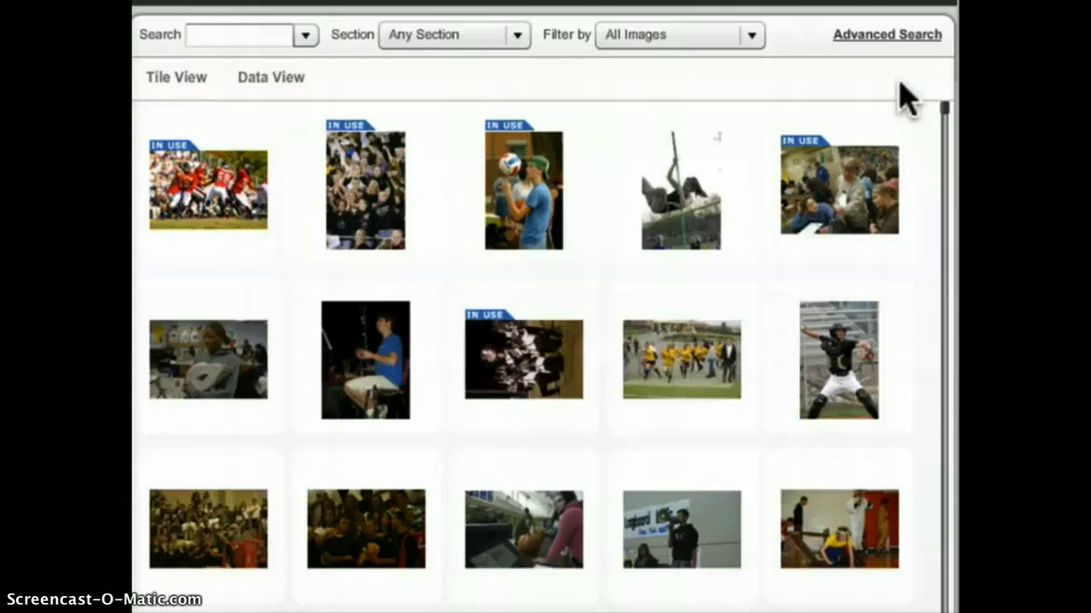
click(305, 36)
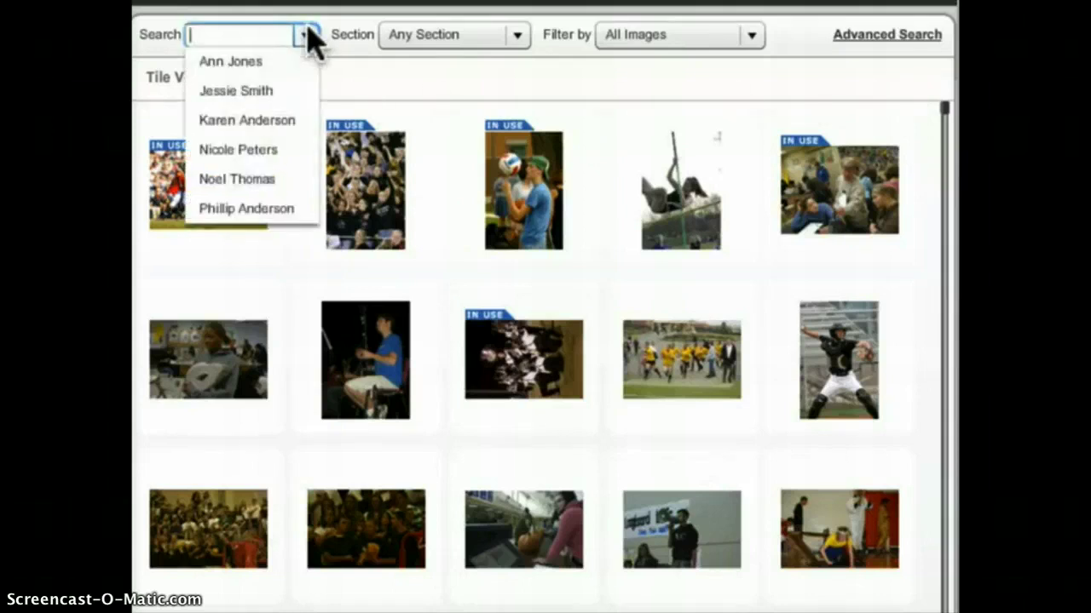
click(273, 162)
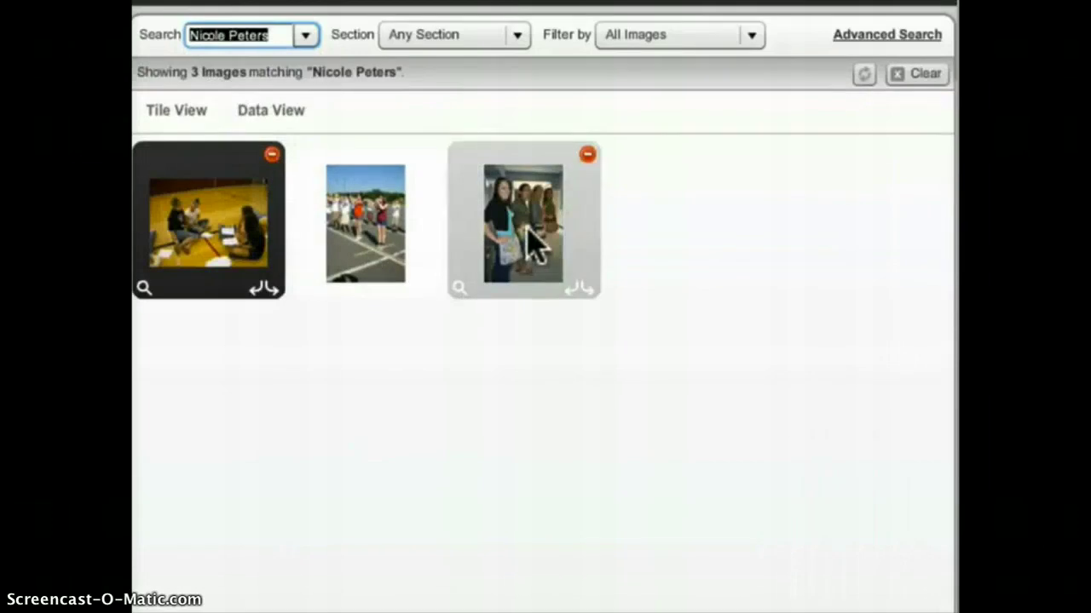
click(916, 75)
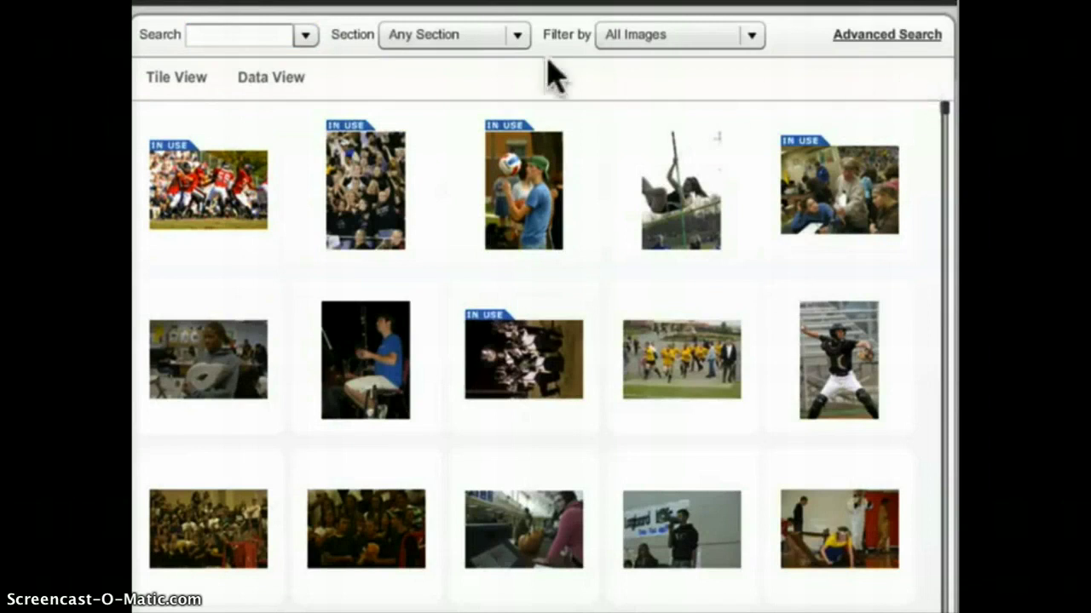
Set the Section filter to Seniors, showing 36 images.
click(518, 36)
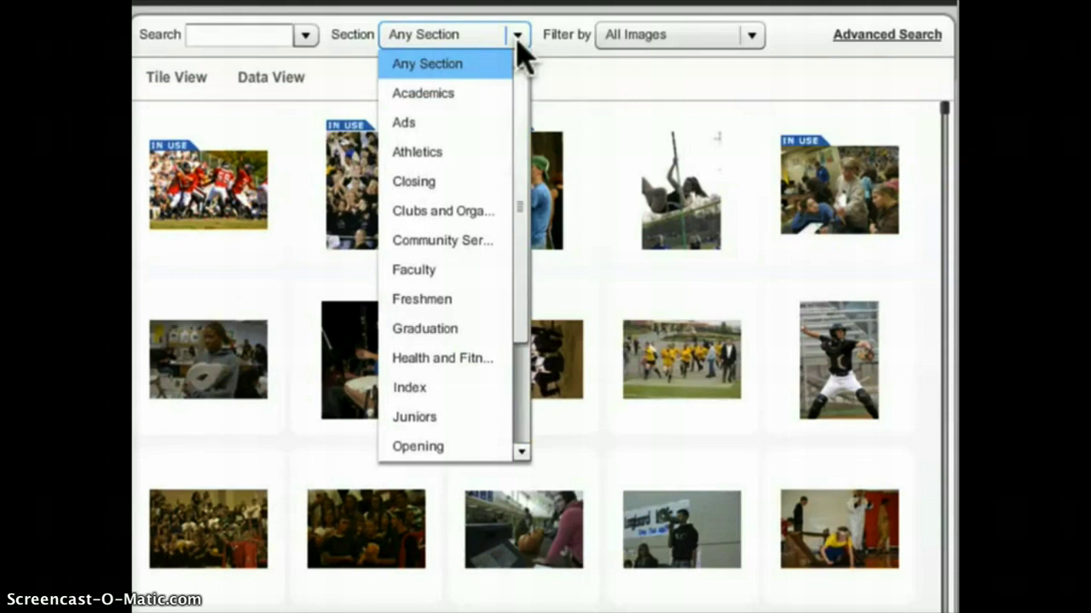
drag(523, 108, 516, 231)
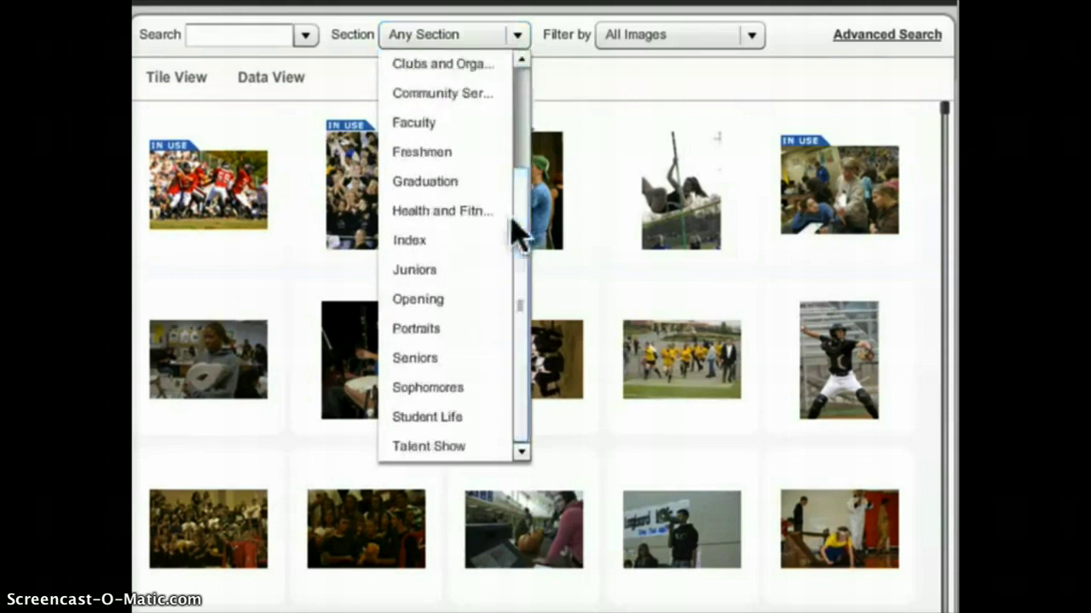
click(449, 358)
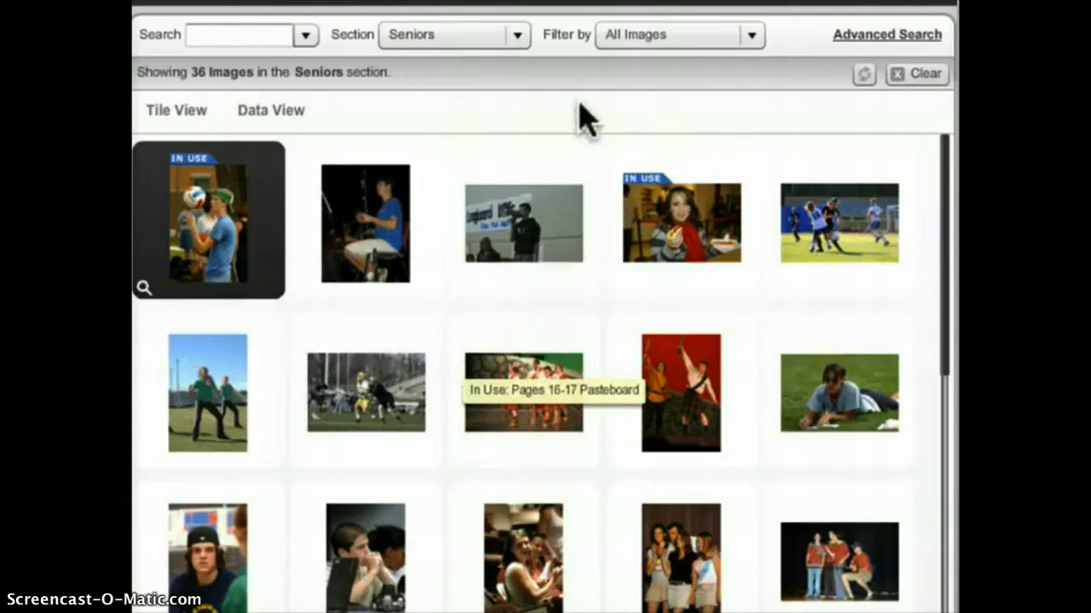
Clear the Seniors filter, then review the Filter by options and close the list unchanged.
click(927, 75)
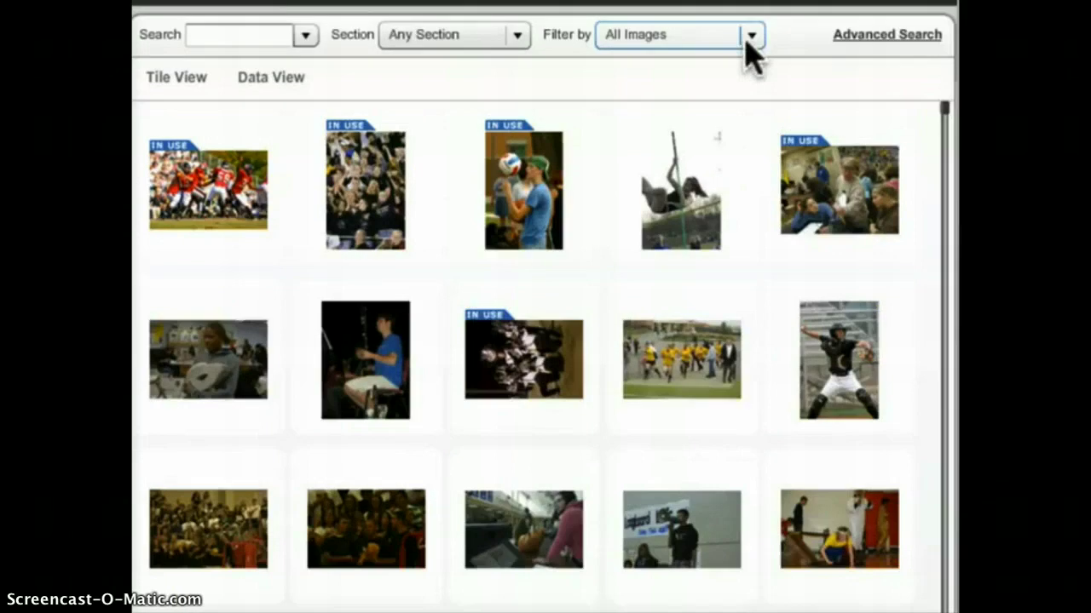
click(750, 36)
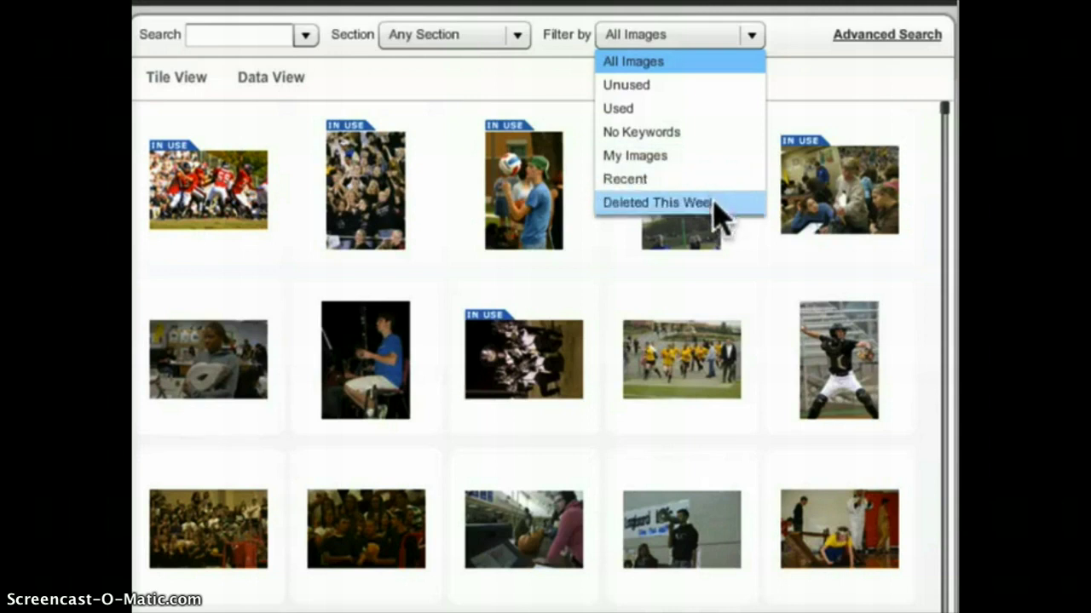
click(817, 95)
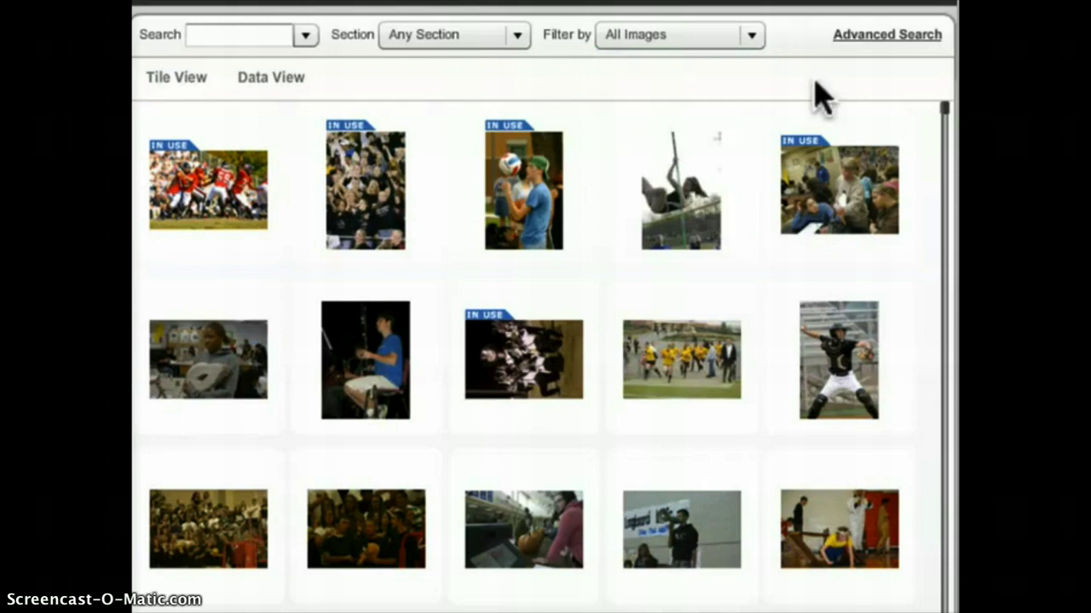
Combine the Seniors section with the Unused filter, showing 22 images.
click(517, 34)
drag(518, 97, 523, 223)
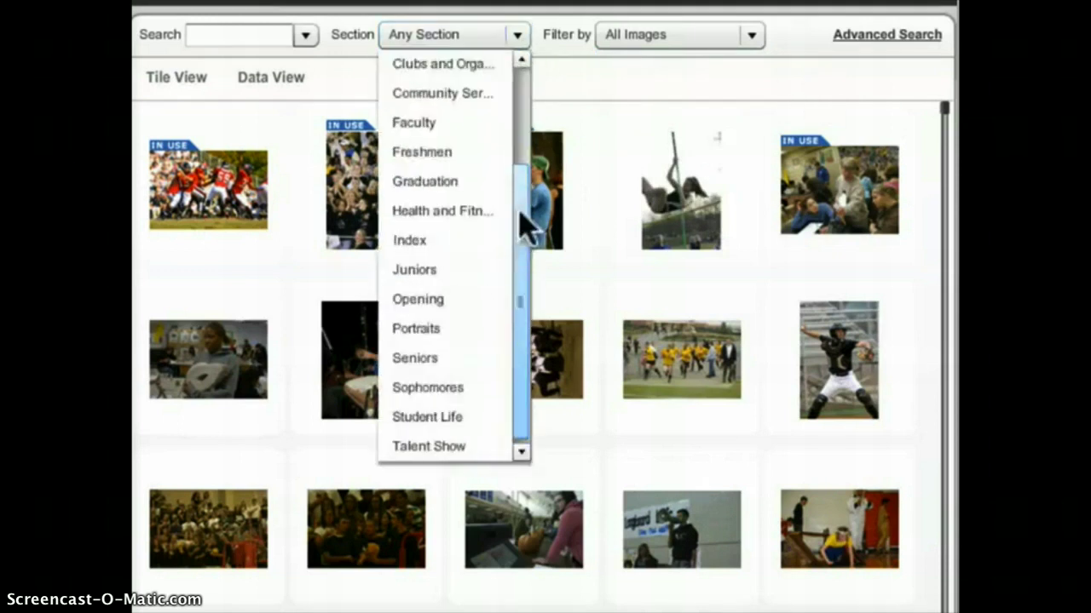
click(439, 365)
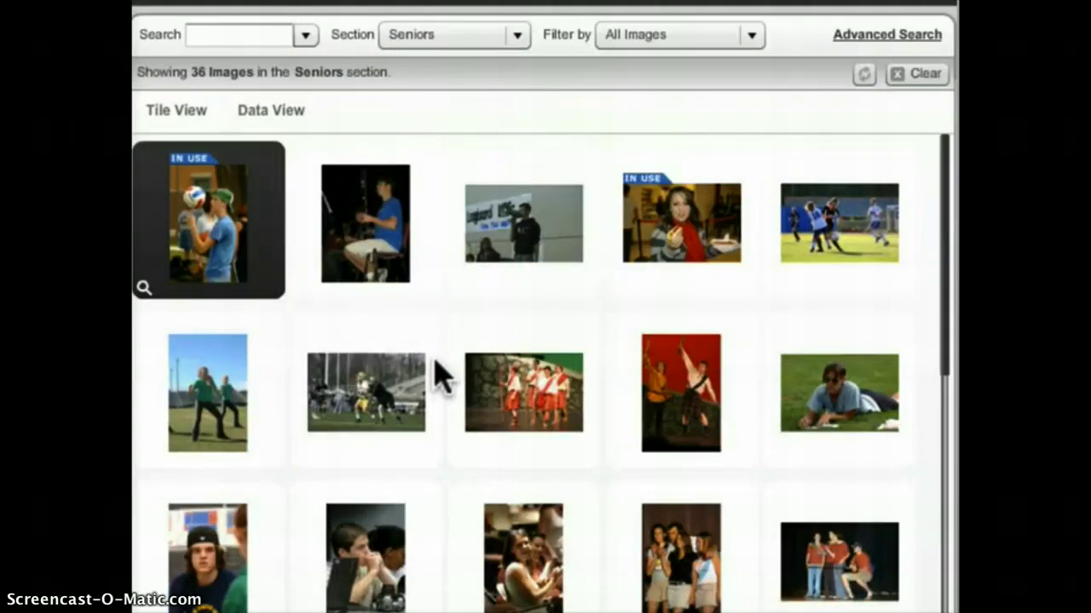
click(752, 35)
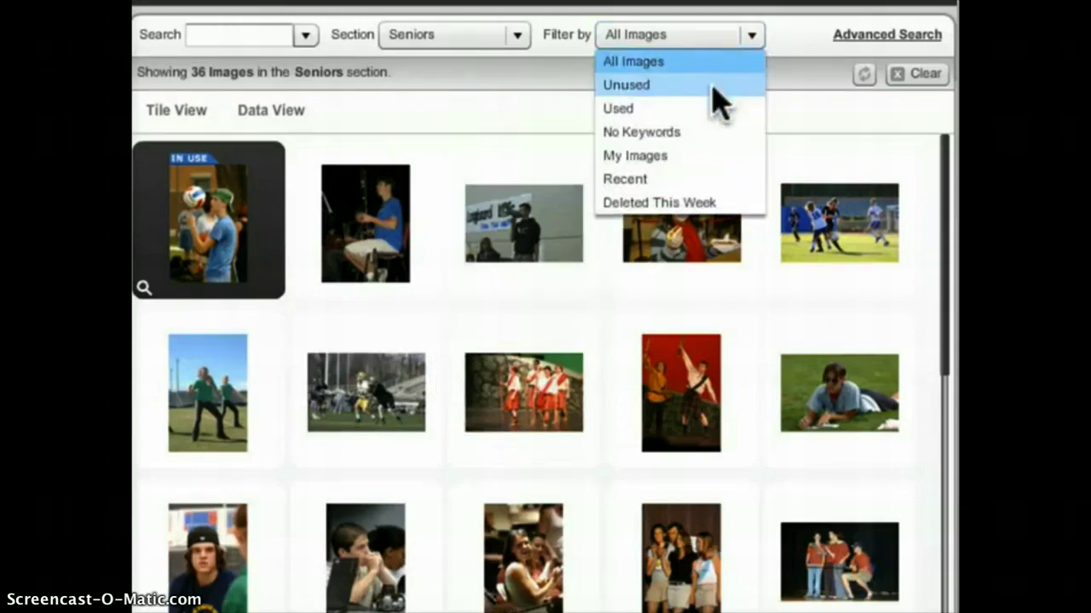
click(713, 88)
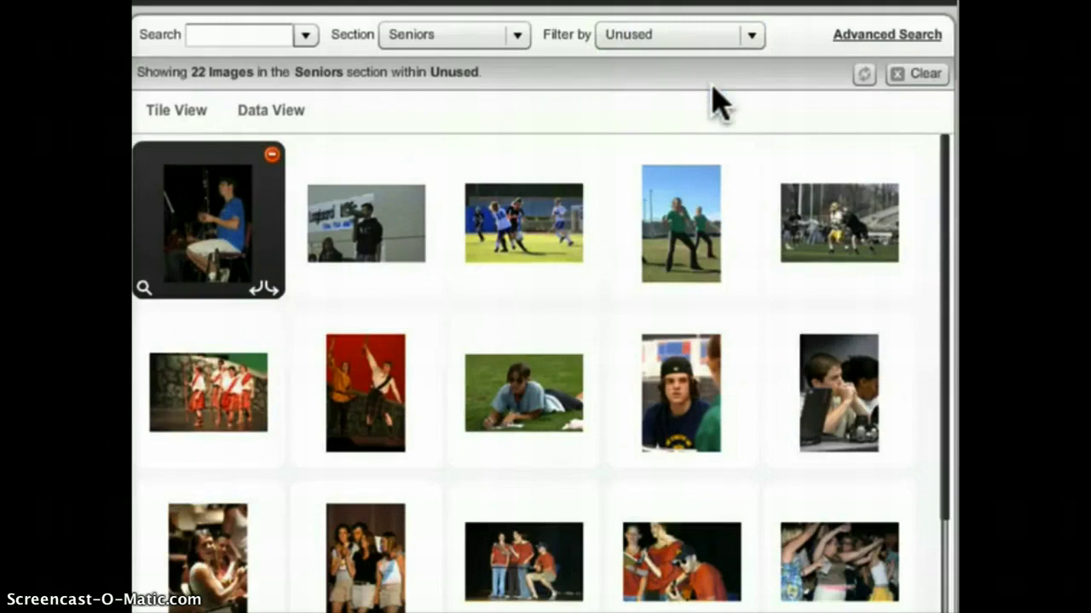
Reset the filters, then set Section to Health and Fitness and Filter by to My Images.
click(917, 76)
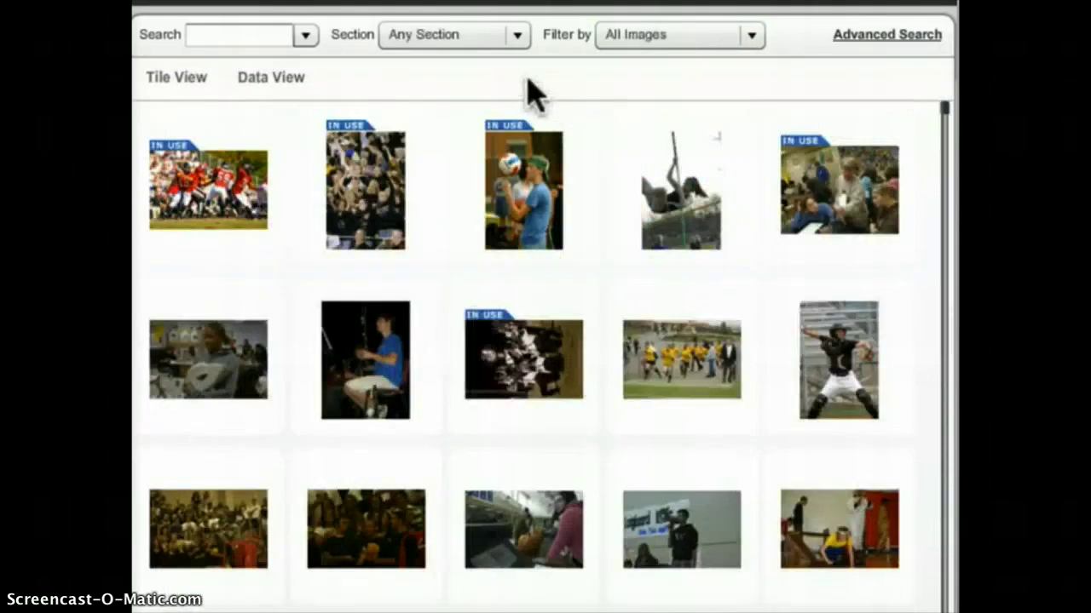
click(515, 36)
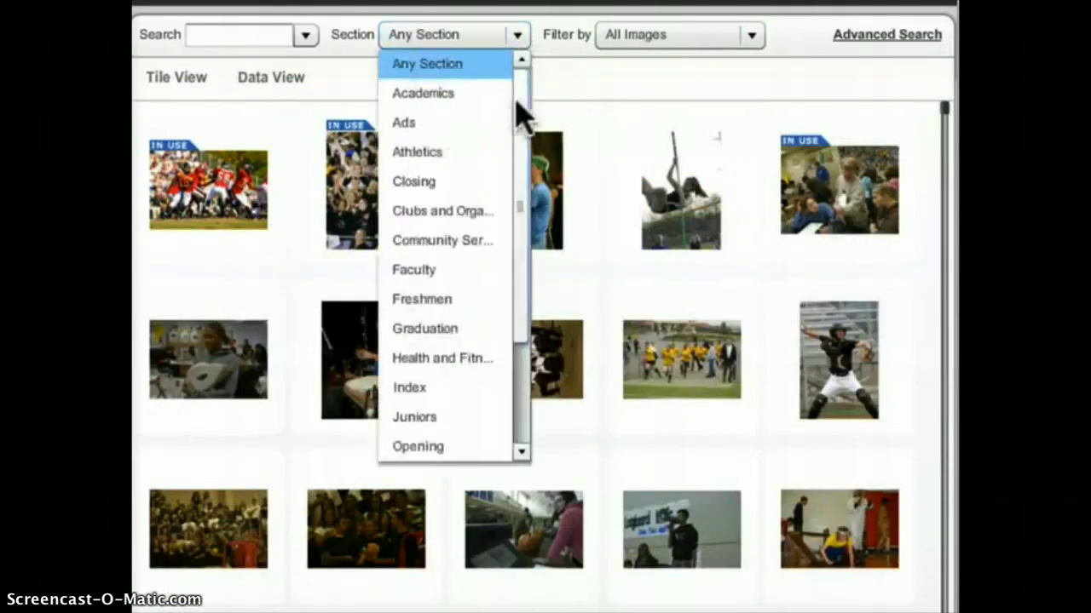
click(475, 362)
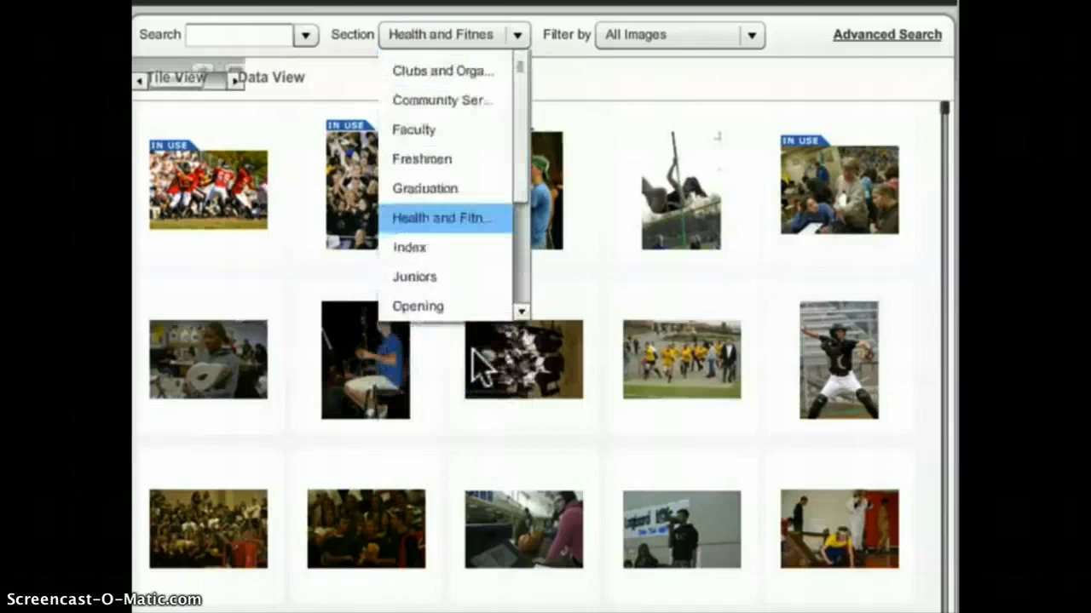
click(720, 37)
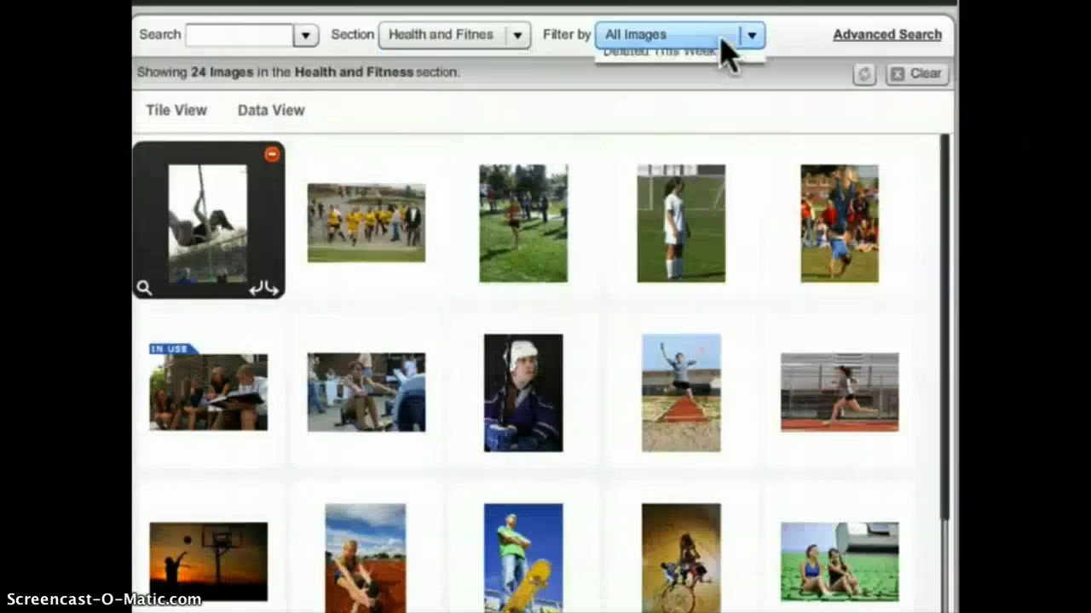
click(692, 156)
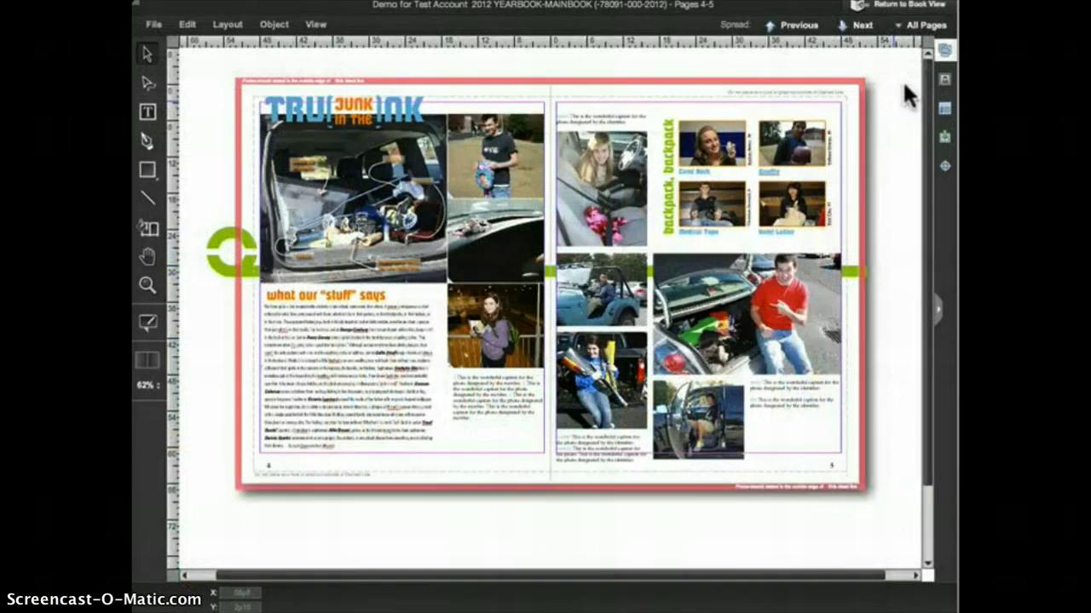
Open the Images panel beside the pages 4–5 spread and search it for a student's name.
click(945, 51)
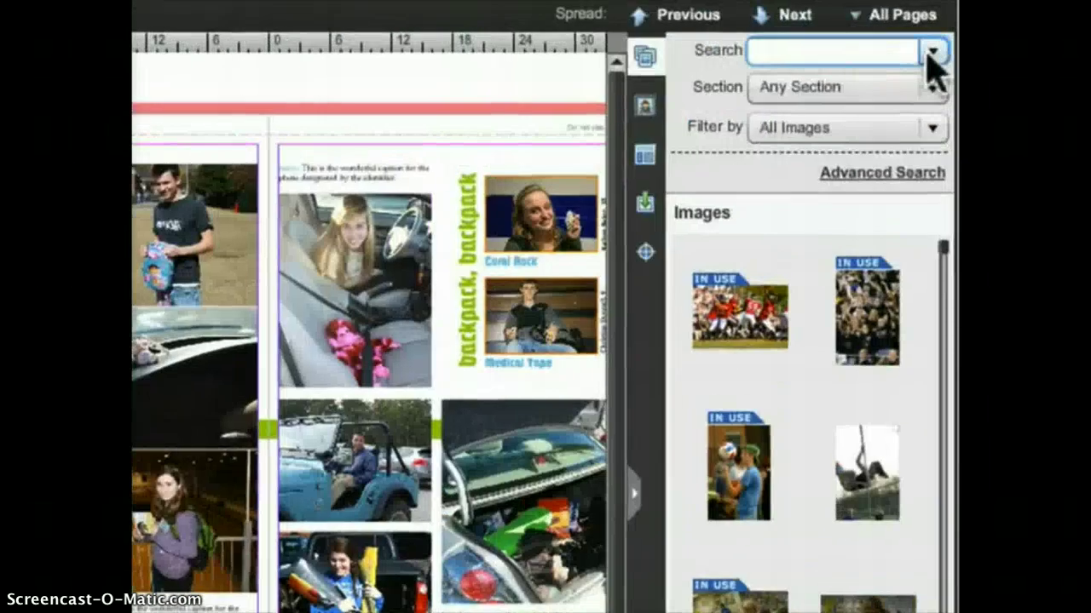
click(944, 47)
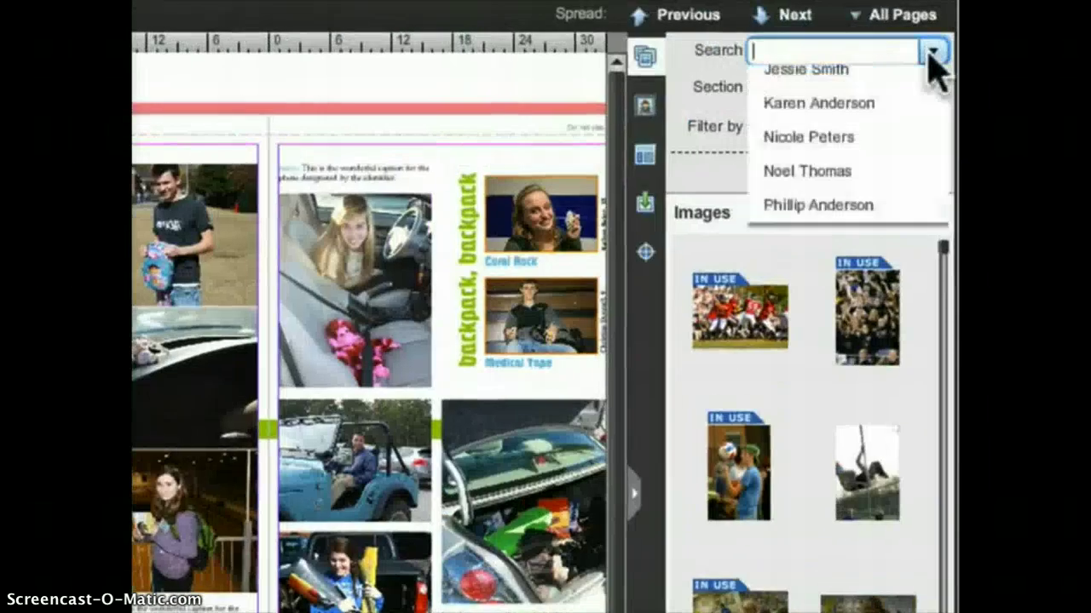
click(852, 117)
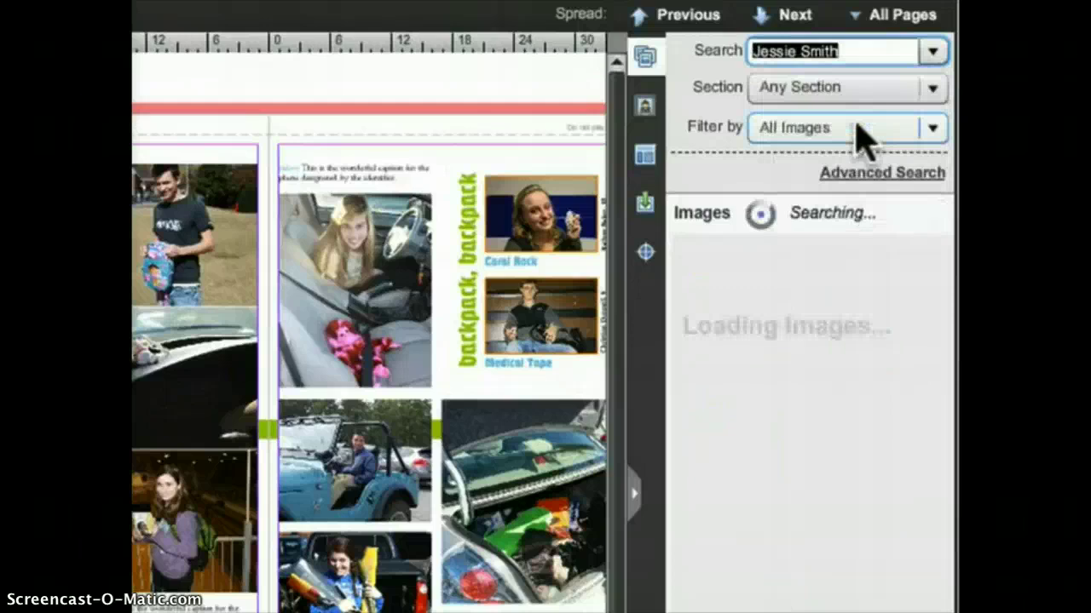
Keep the section filter on Any Section and the usage filter on All Images.
click(848, 92)
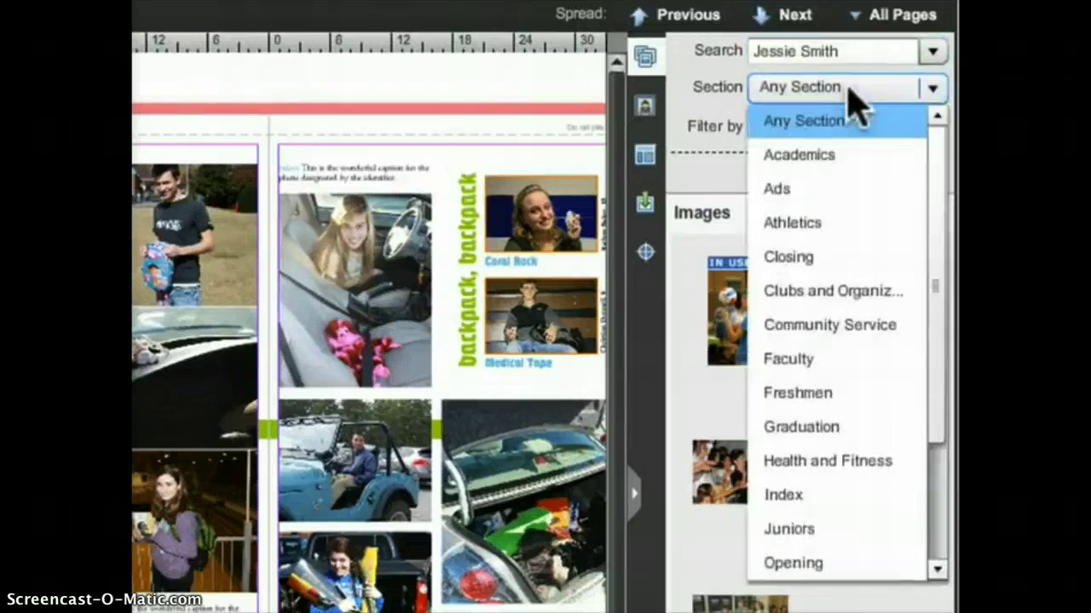
click(854, 111)
click(852, 132)
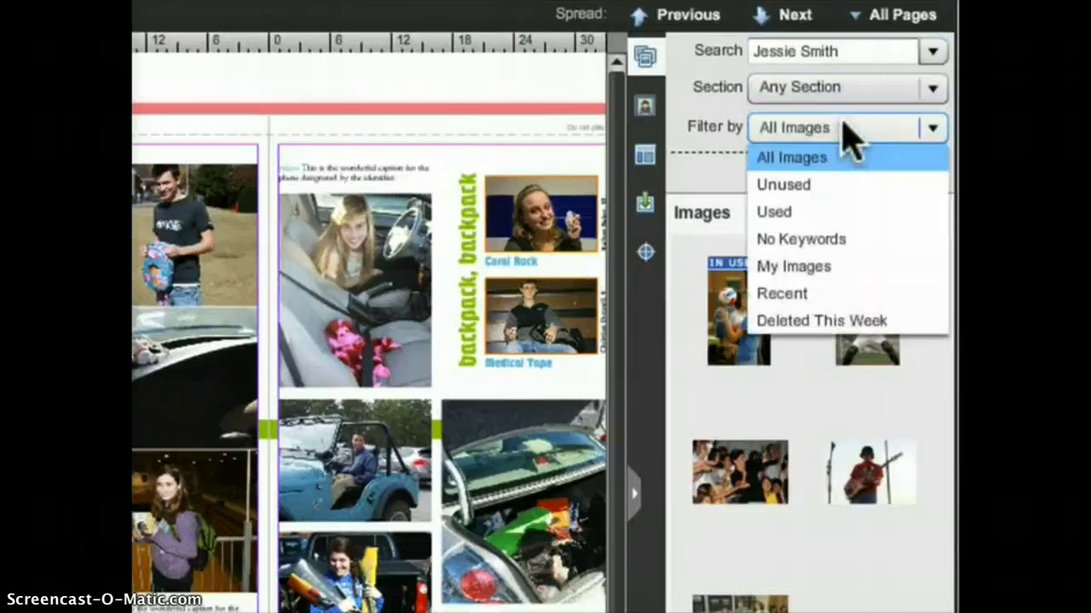
click(843, 124)
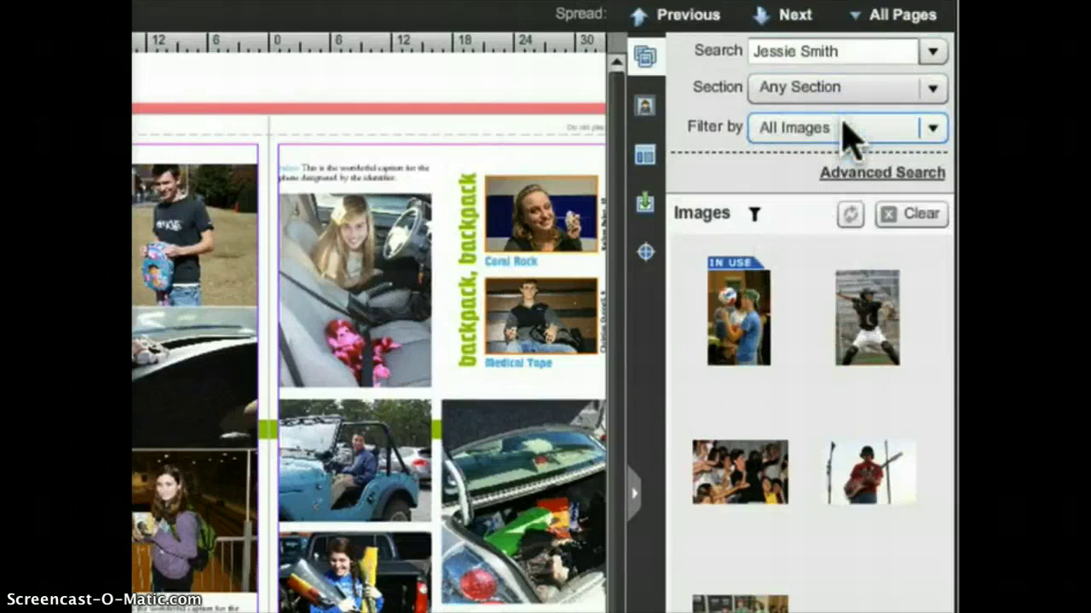